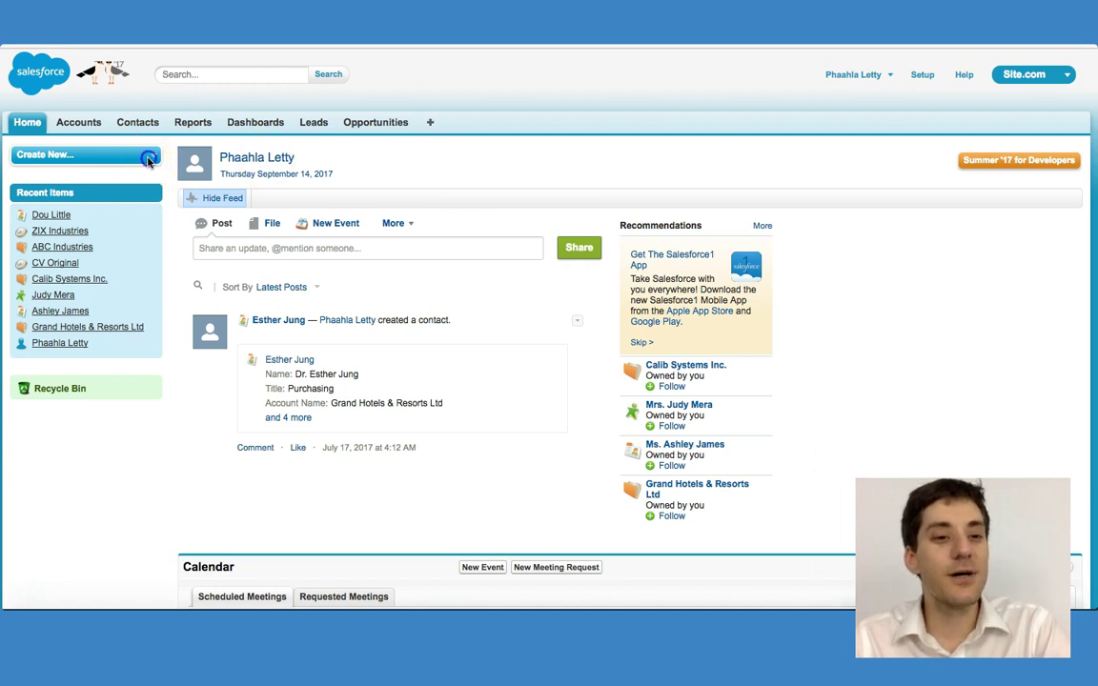
# Open Dou Little's contact record and start a new task from Open Activities.
pyautogui.click(151, 160)
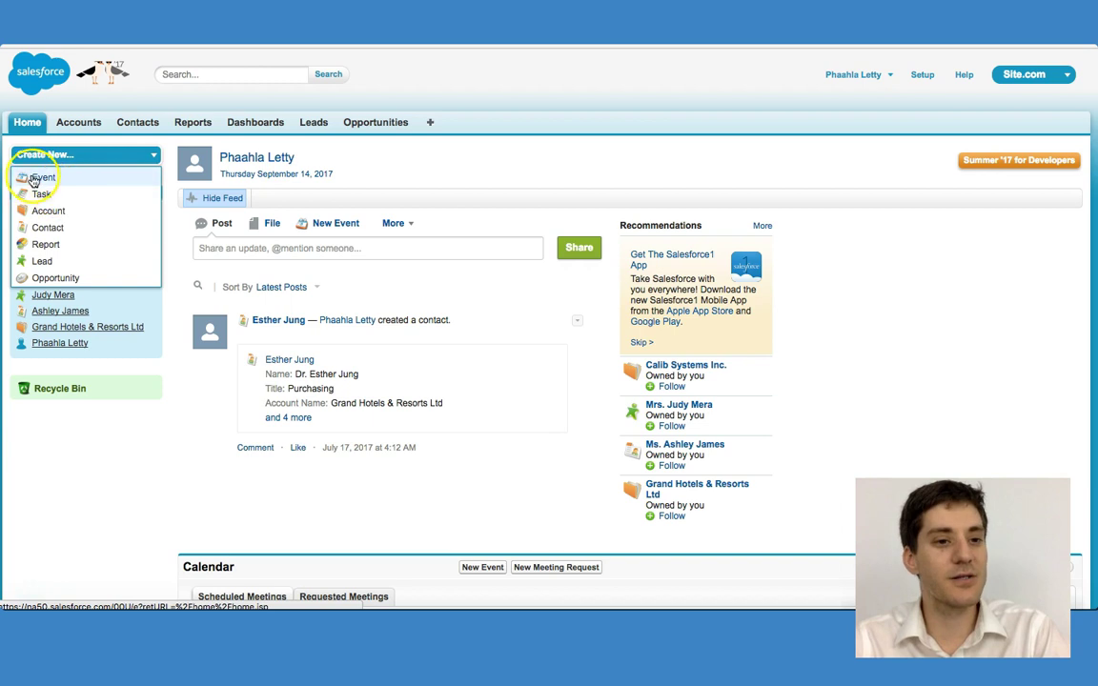
pyautogui.click(154, 154)
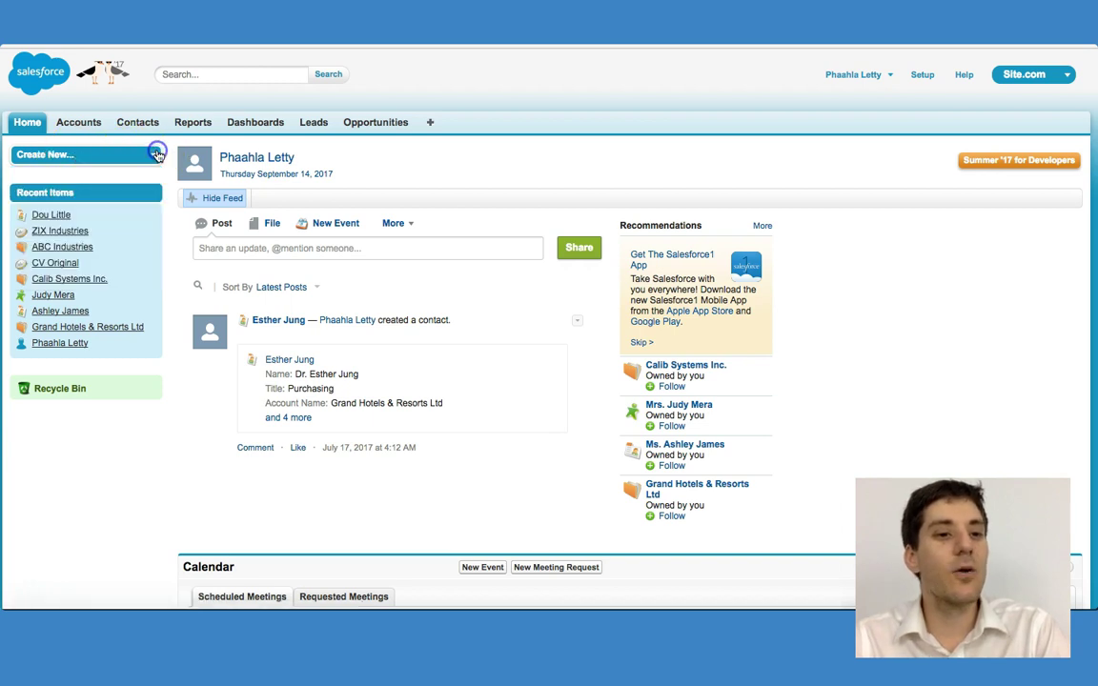
pyautogui.click(50, 215)
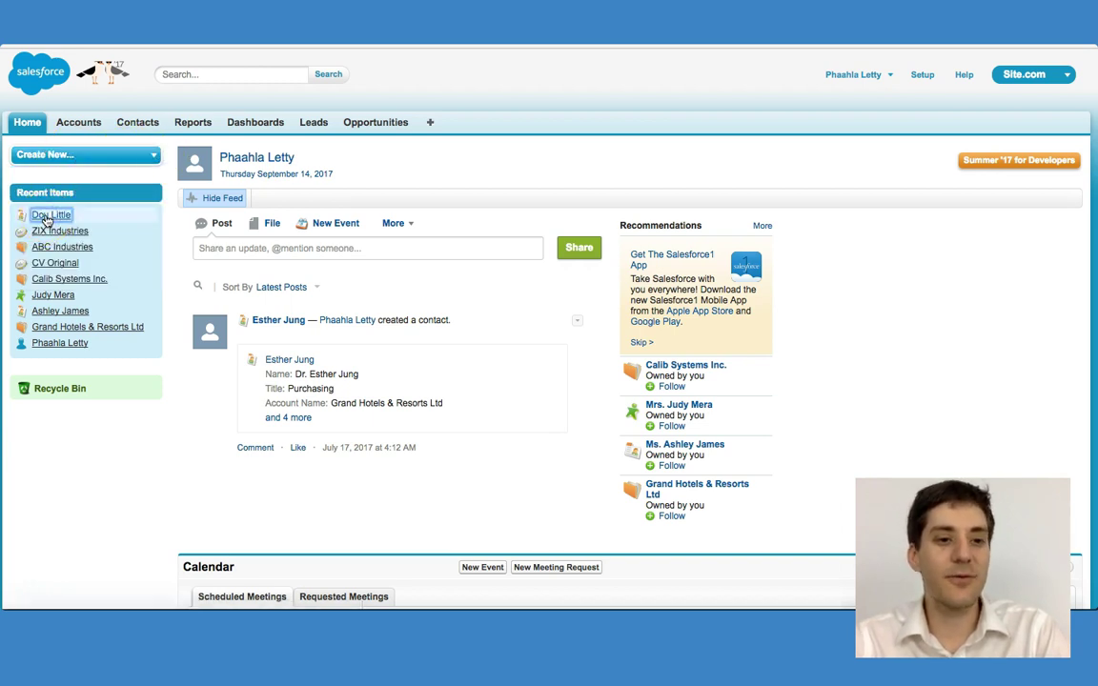
pyautogui.scroll(-10, 385, 409)
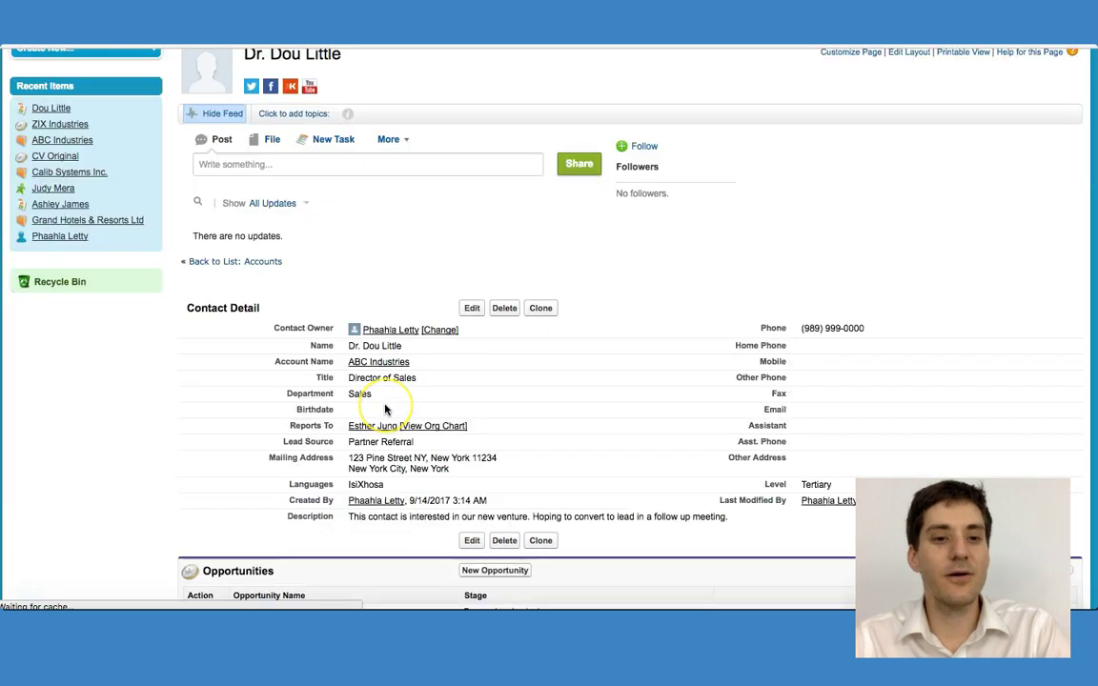
pyautogui.scroll(-1, 385, 409)
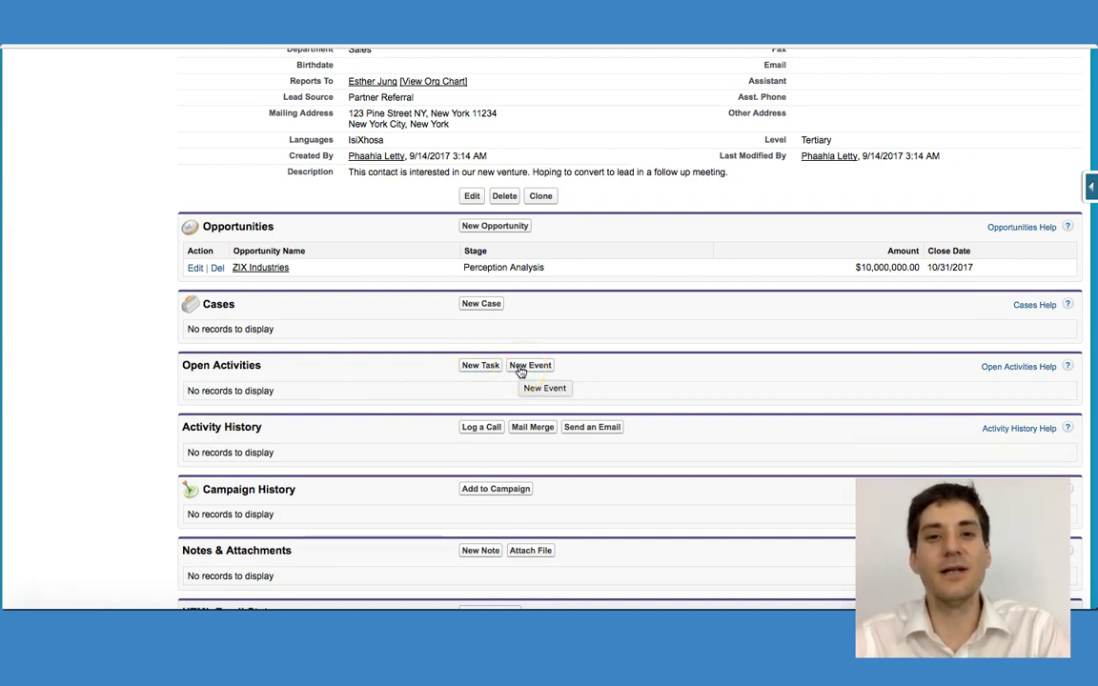
pyautogui.click(480, 366)
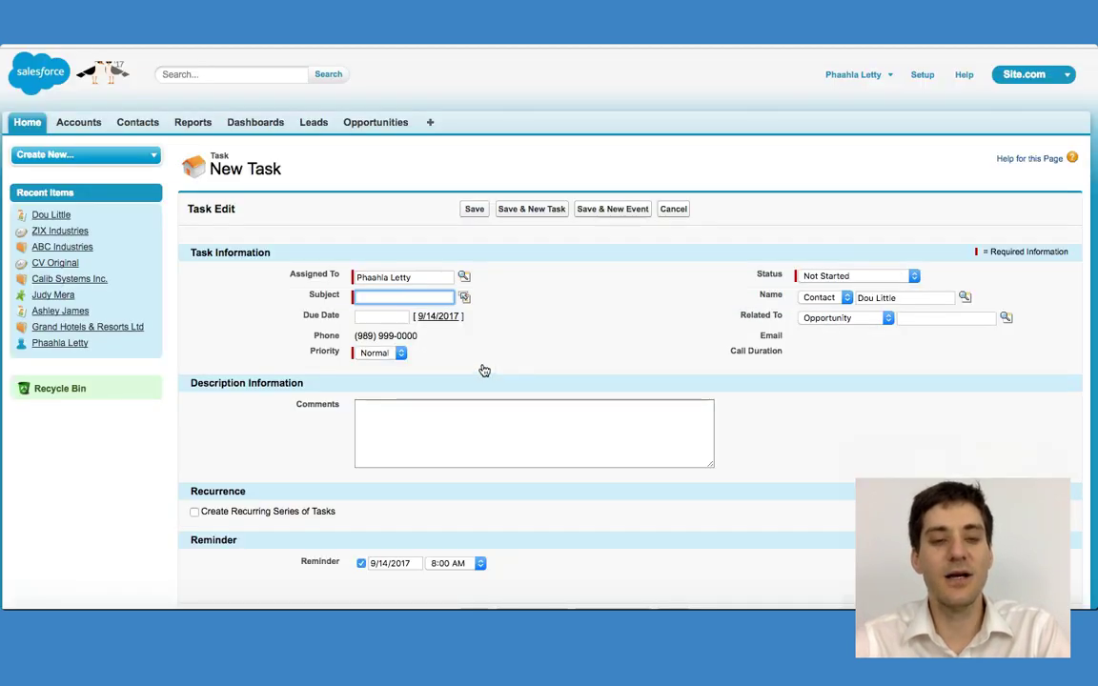
# Set the task status to In Progress.
pyautogui.moveTo(441, 276); pyautogui.dragTo(339, 277)
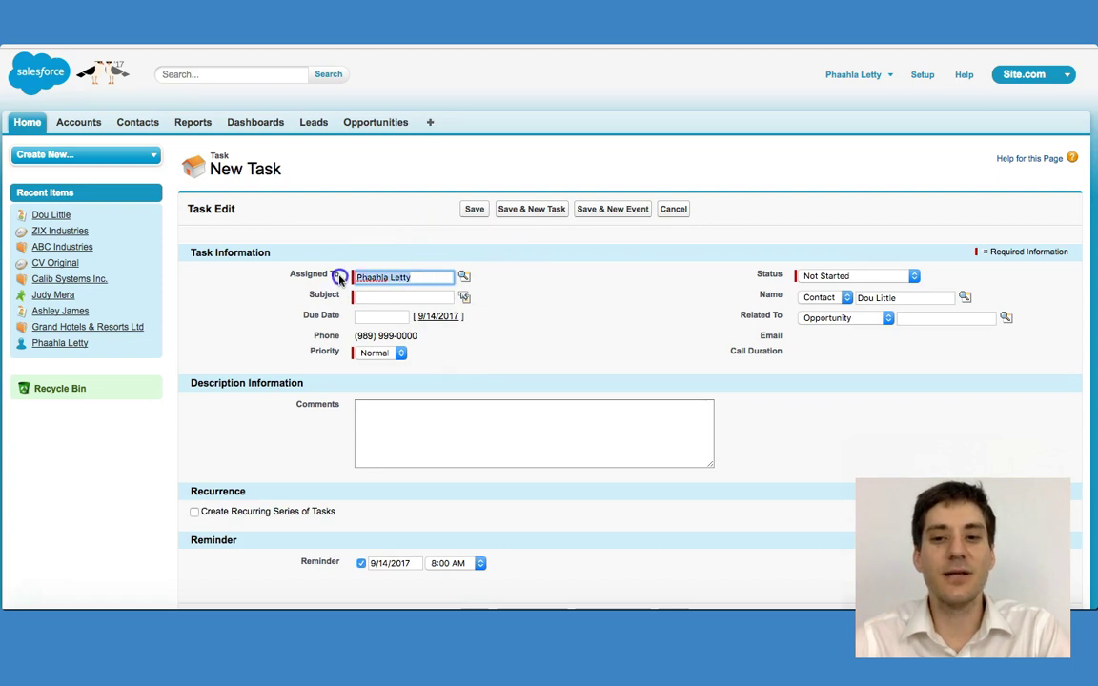
pyautogui.click(855, 276)
pyautogui.click(853, 288)
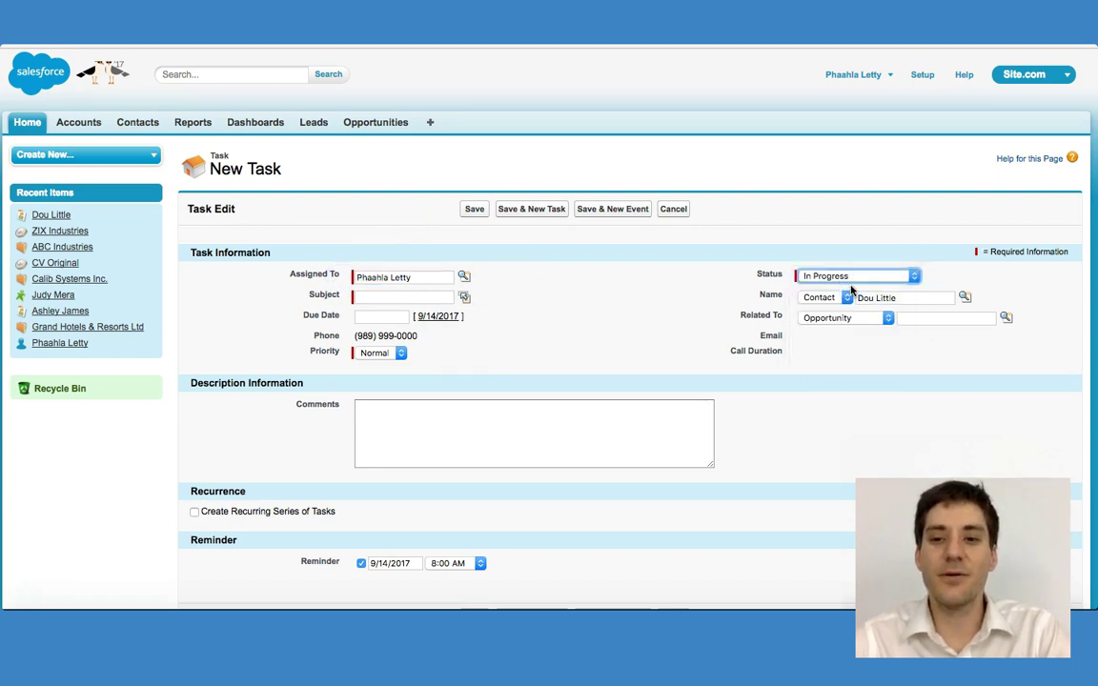
# Relate the task to the ZIX Industries opportunity via a ZIX lookup search.
pyautogui.click(953, 321)
pyautogui.click(1007, 318)
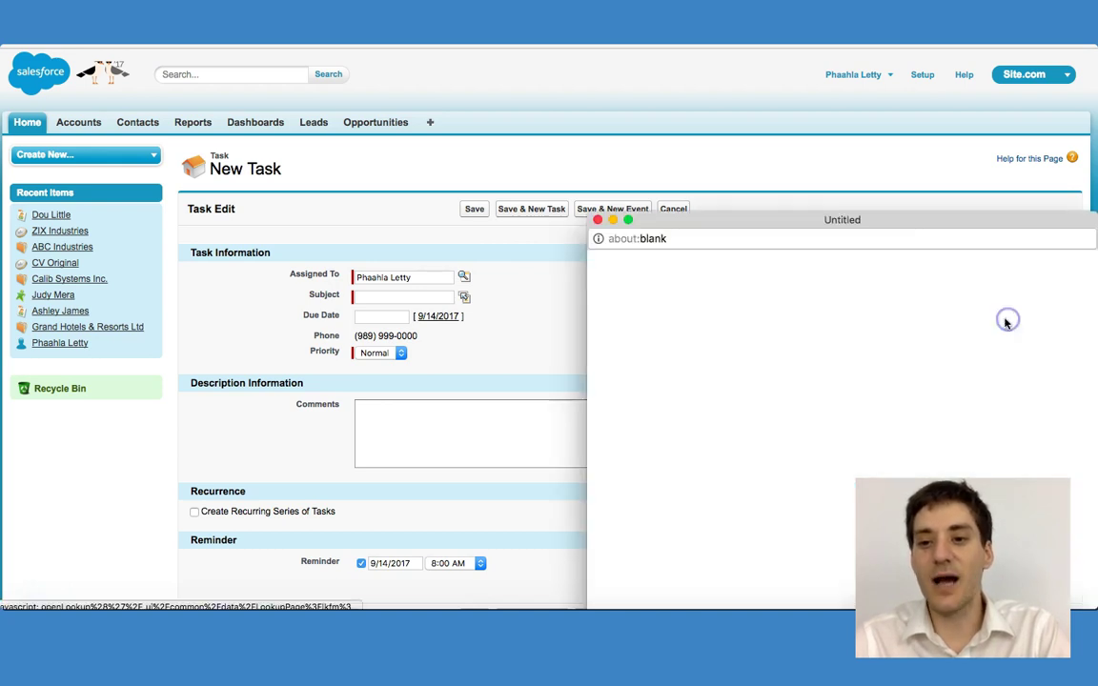
pyautogui.write('ZIX')
pyautogui.click(716, 292)
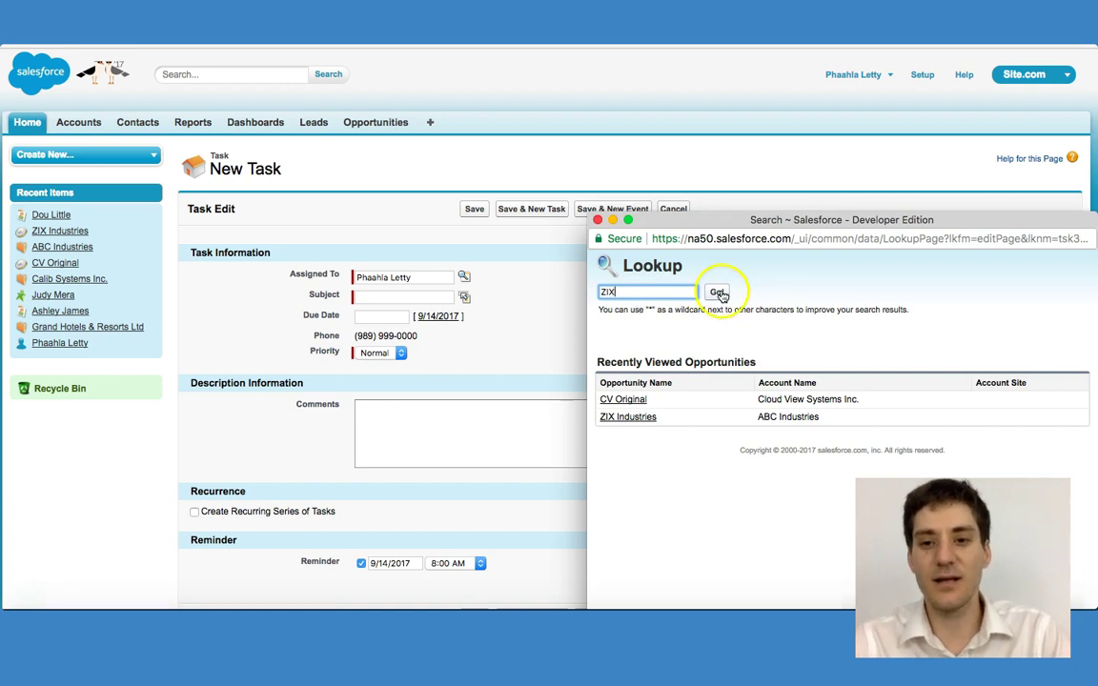
pyautogui.click(632, 410)
pyautogui.click(931, 338)
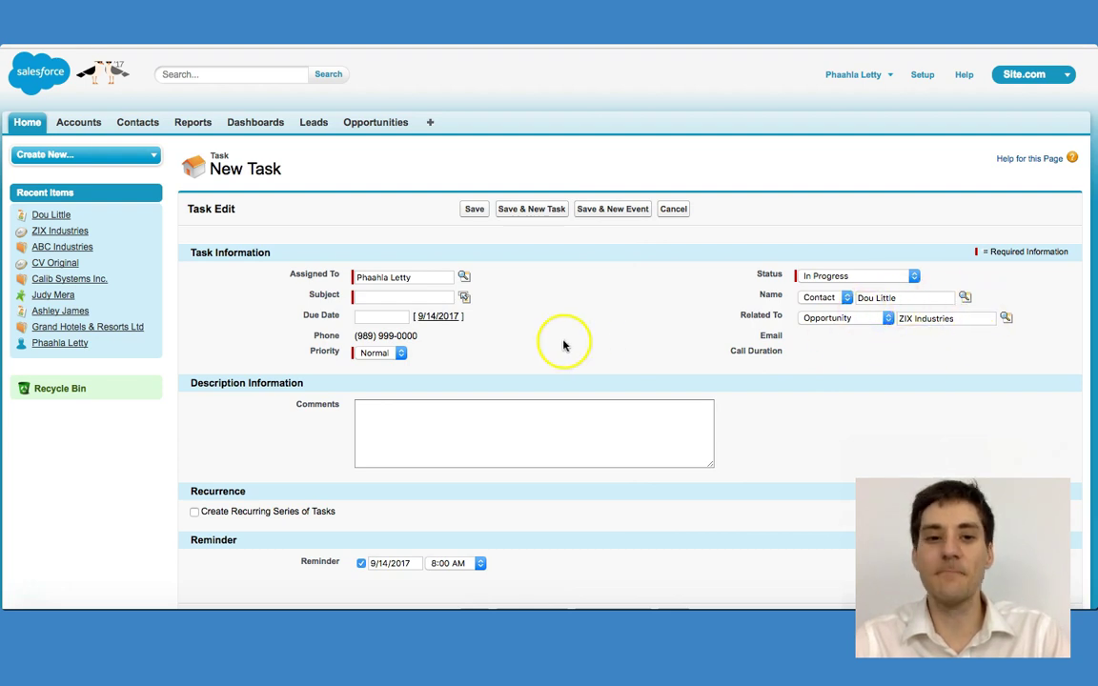
# Set the task subject to Introductory Meeting and its priority to High.
pyautogui.click(372, 297)
pyautogui.write('Intr')
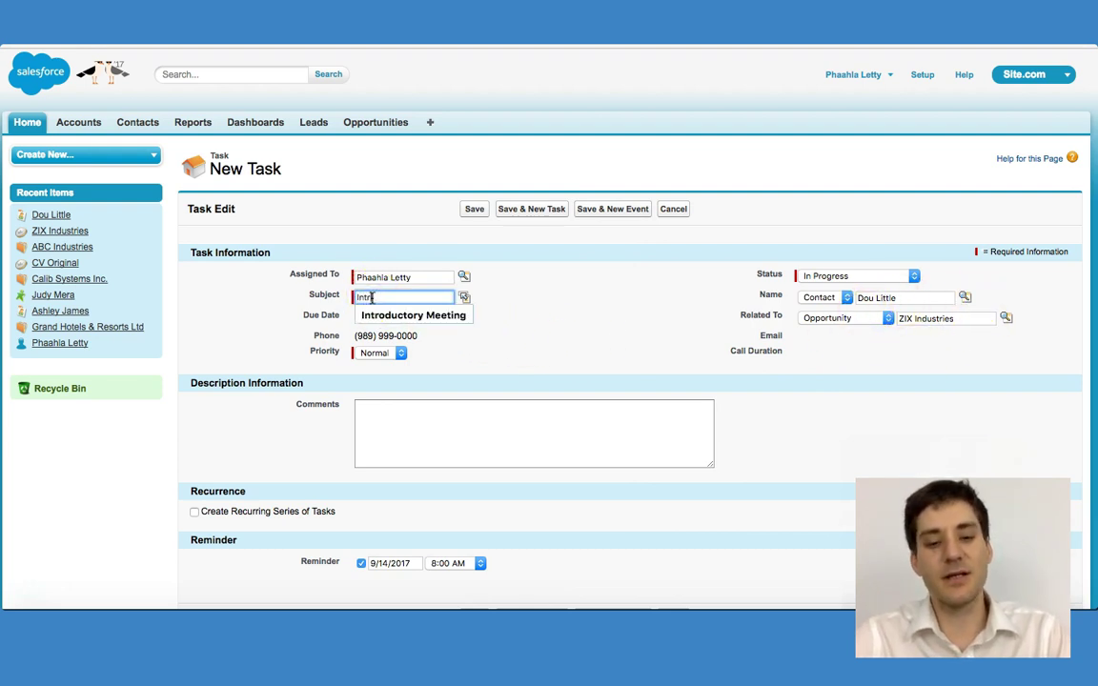
pyautogui.click(395, 315)
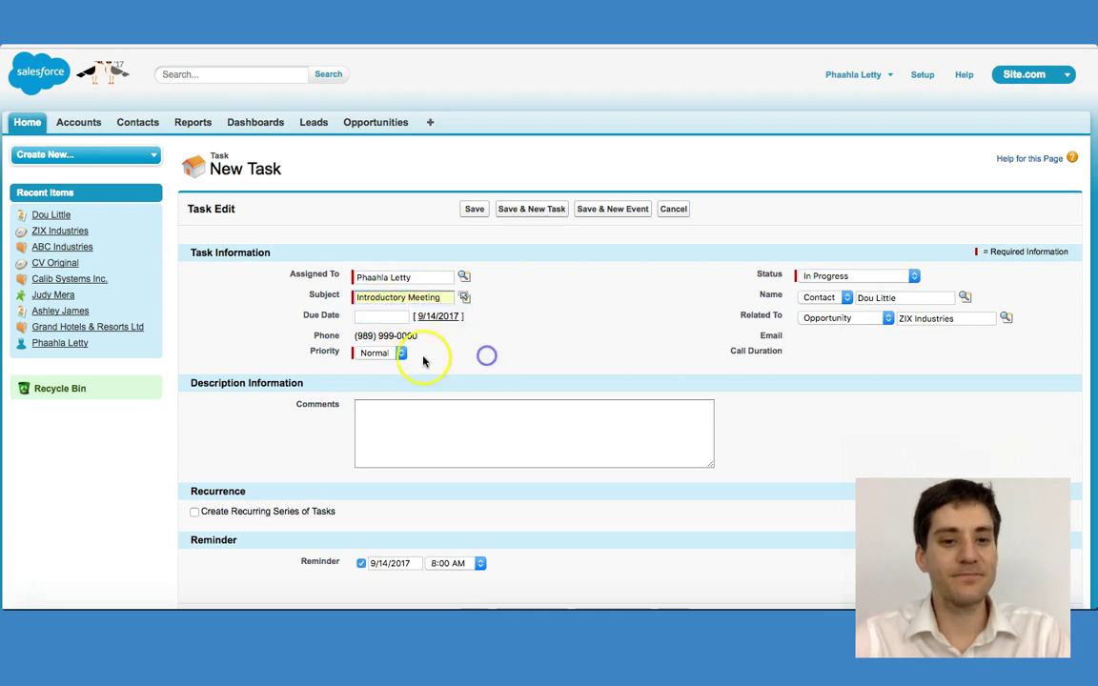
pyautogui.click(392, 354)
pyautogui.click(376, 340)
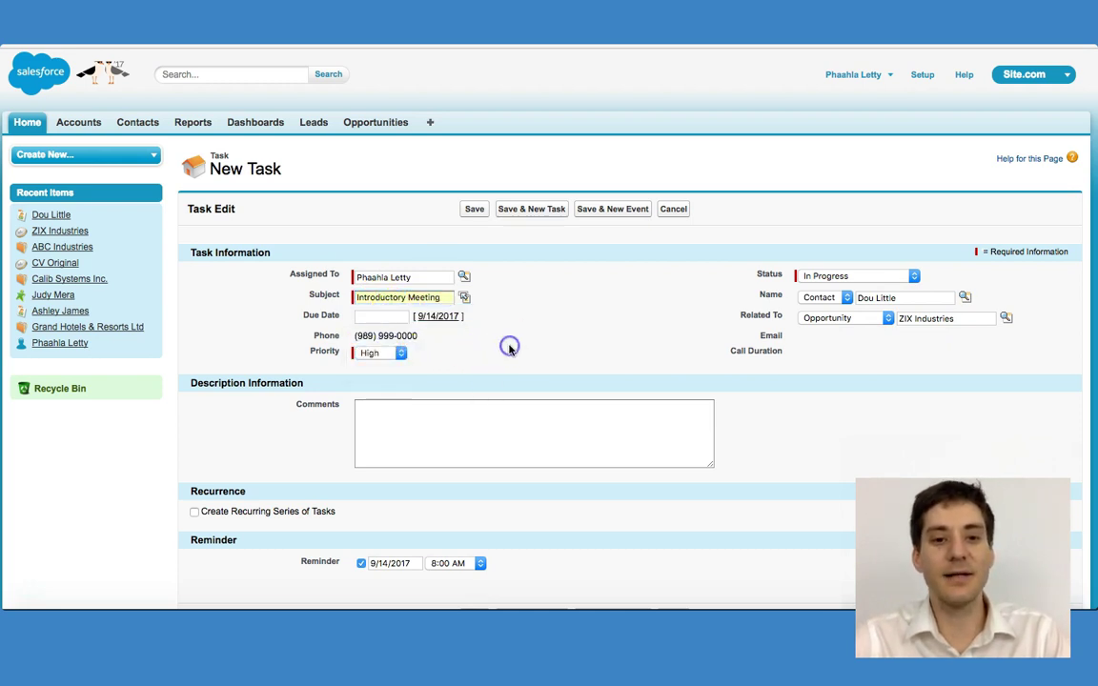
# Enter the comment 'RE: Introductory meeting' on the task.
pyautogui.scroll(-2, 510, 348)
pyautogui.click(436, 347)
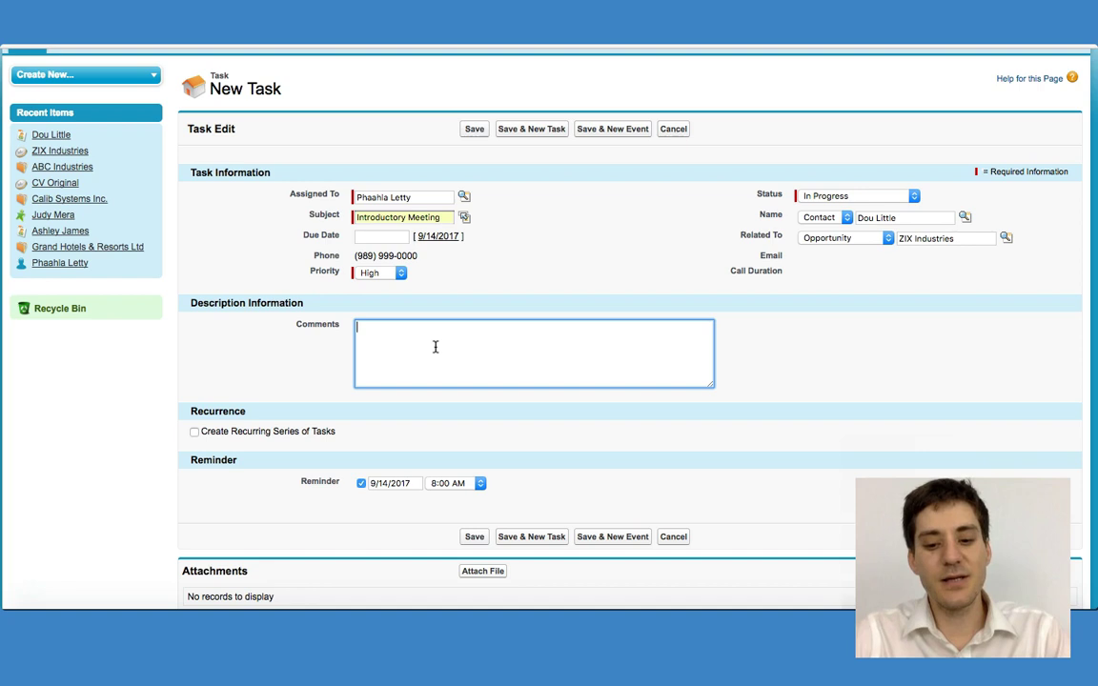
pyautogui.write('R')
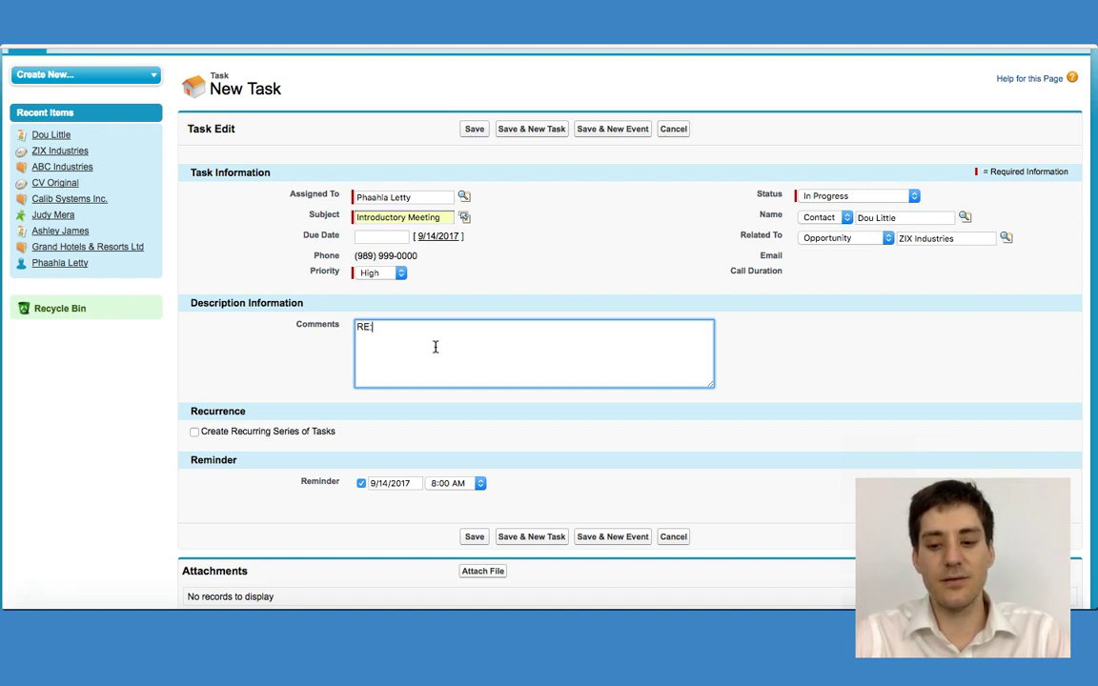
pyautogui.write('E: Introductory me')
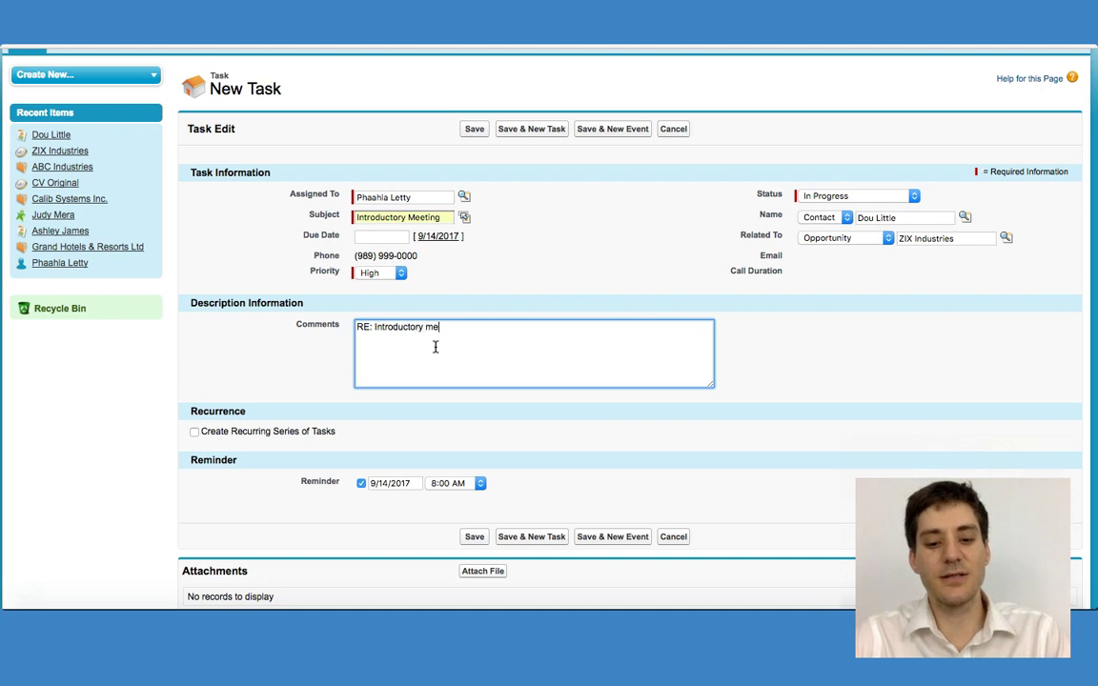
pyautogui.write('eting')
pyautogui.click(657, 366)
pyautogui.scroll(-2, 553, 448)
# Set the task due date to 9/21/2017 and the reminder date to 9/19/2017.
pyautogui.click(394, 420)
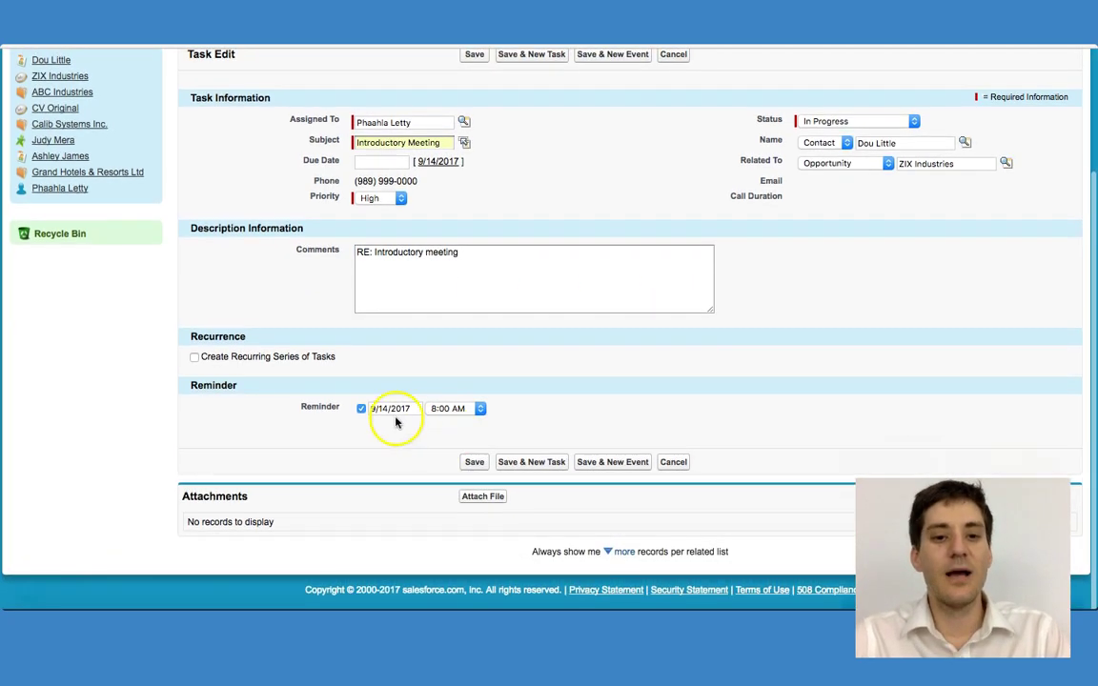
pyautogui.click(392, 408)
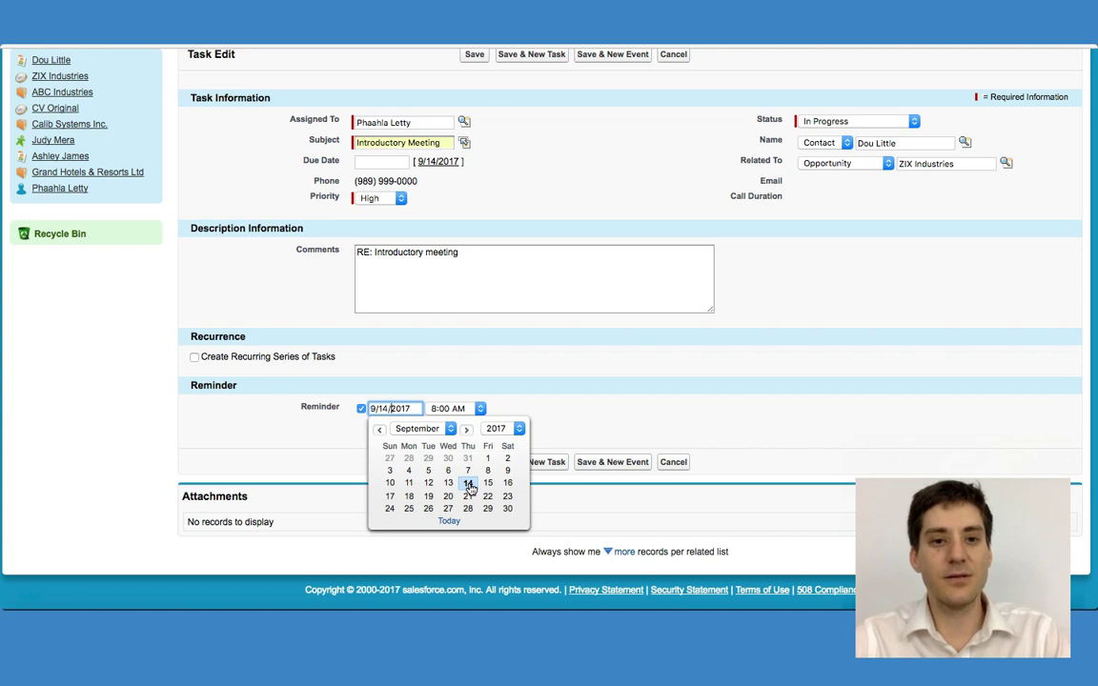
pyautogui.click(371, 161)
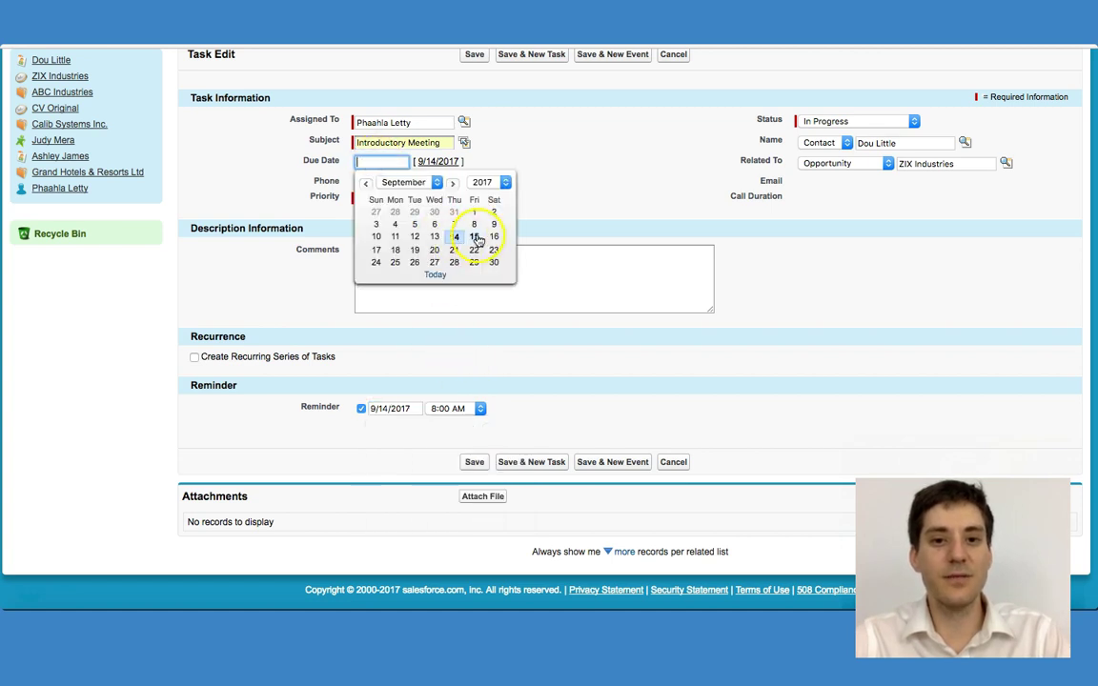
pyautogui.click(456, 249)
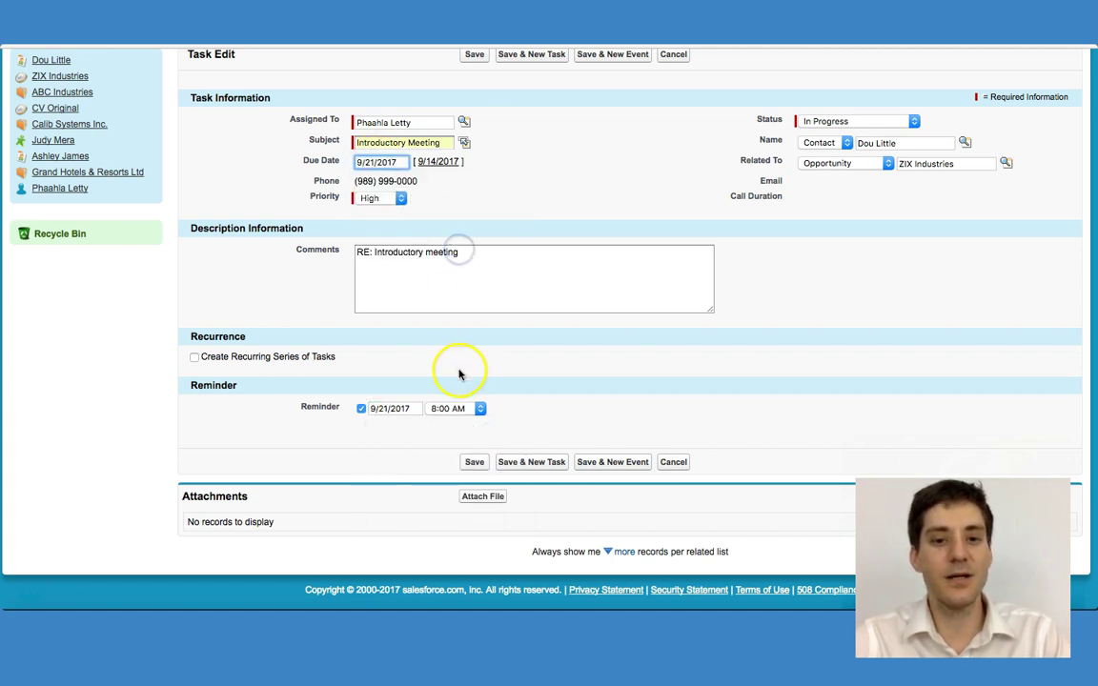
pyautogui.click(397, 408)
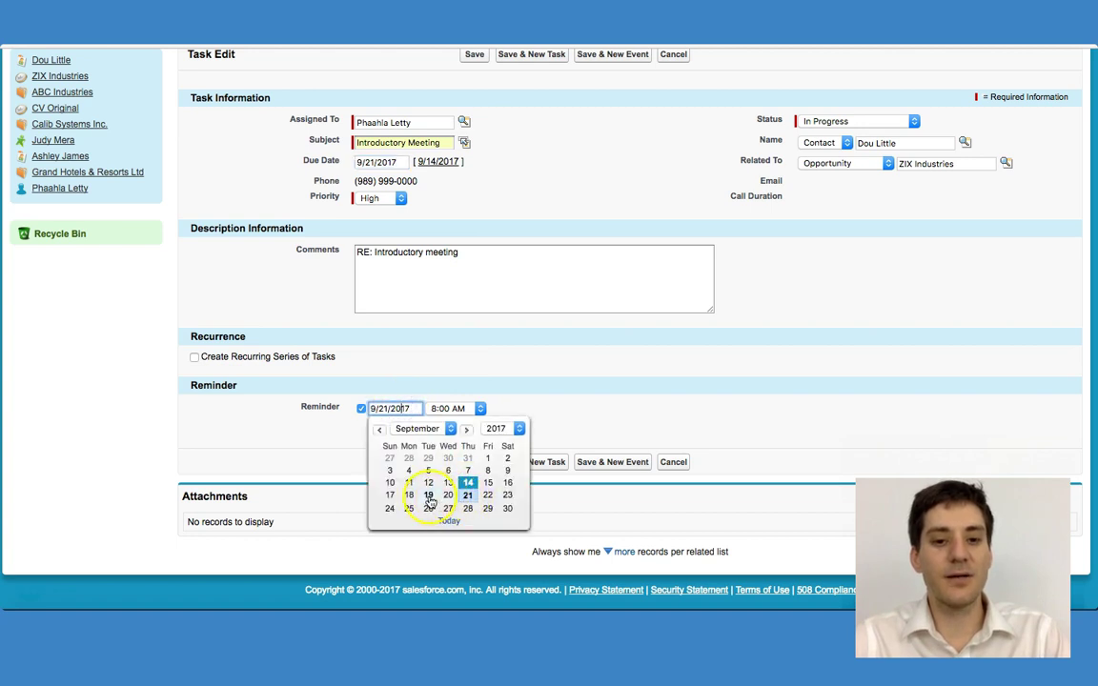
pyautogui.click(430, 498)
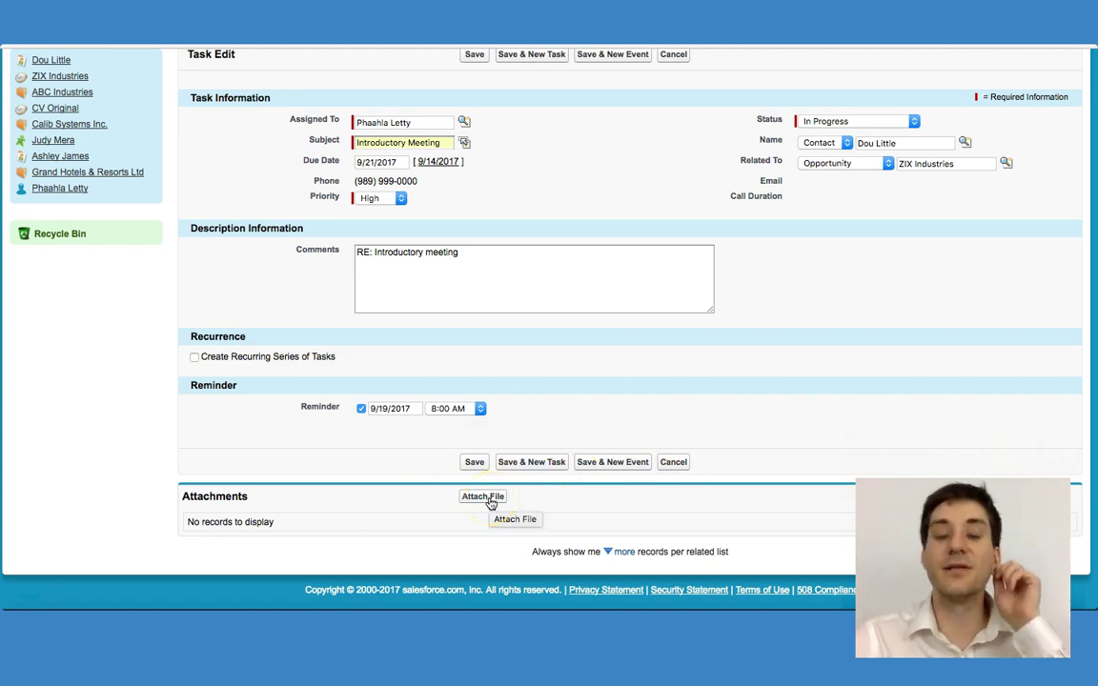
pyautogui.click(486, 498)
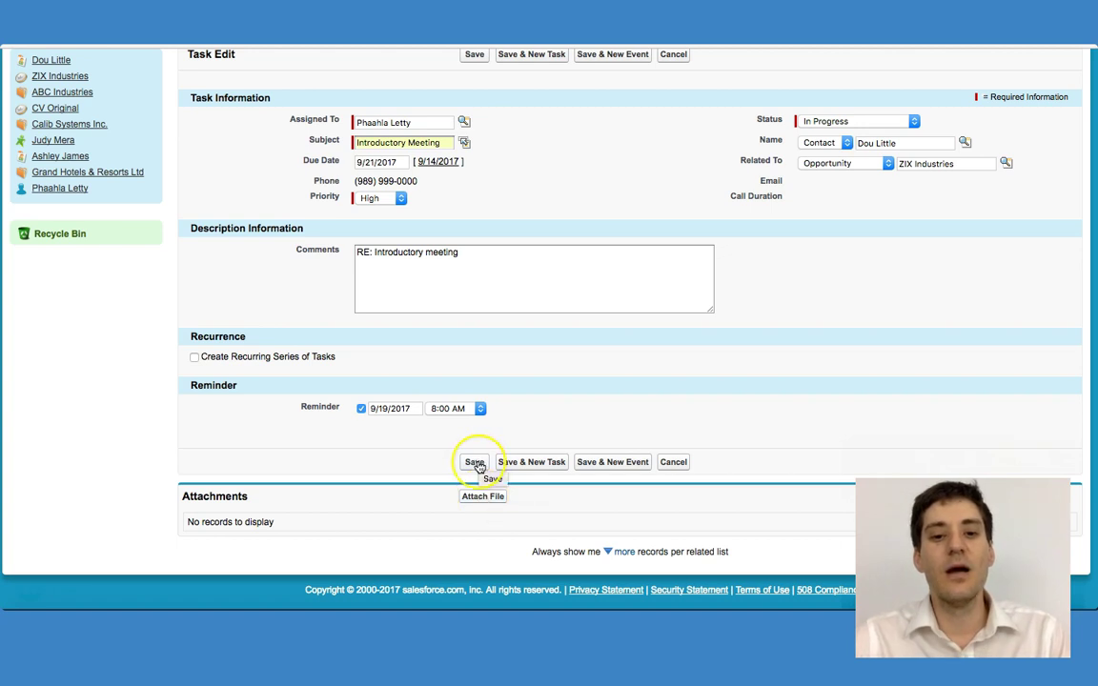
# Save the task, review the Introductory Meeting details, then return to the Accounts list.
pyautogui.click(476, 464)
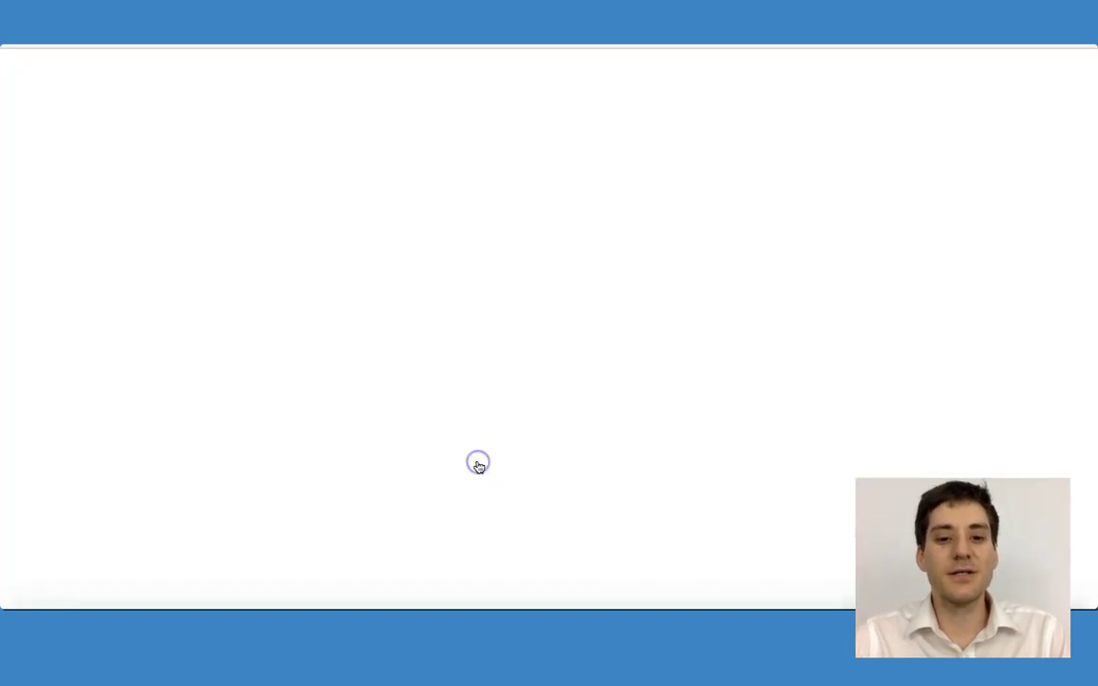
pyautogui.scroll(-10, 479, 467)
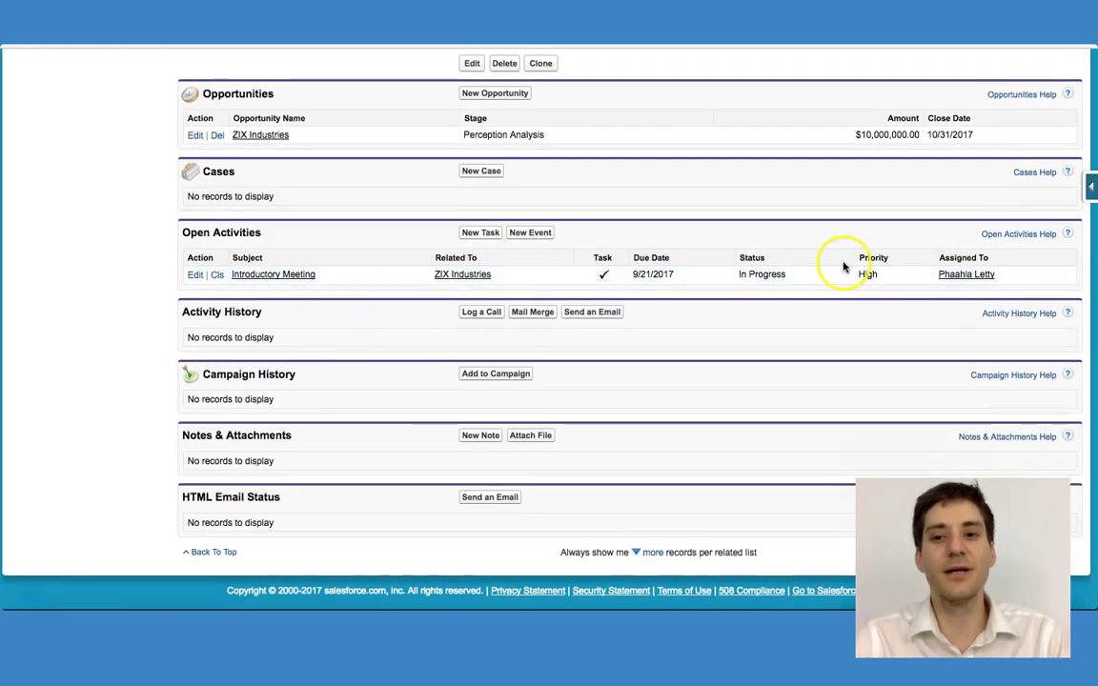
pyautogui.click(284, 275)
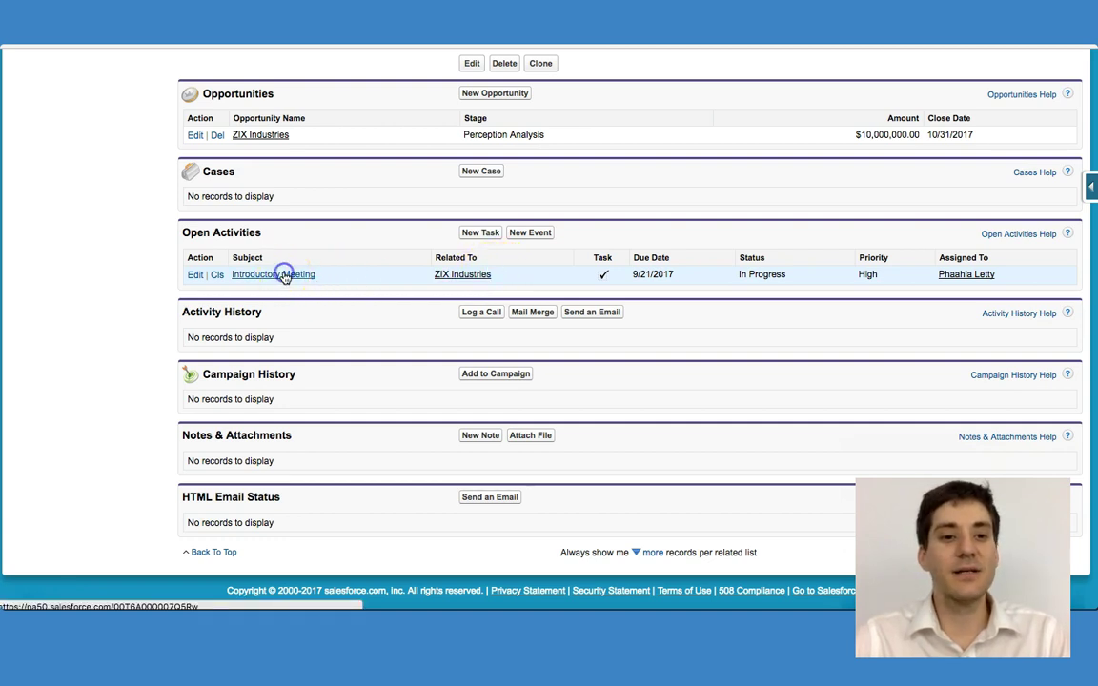
pyautogui.scroll(-1, 539, 436)
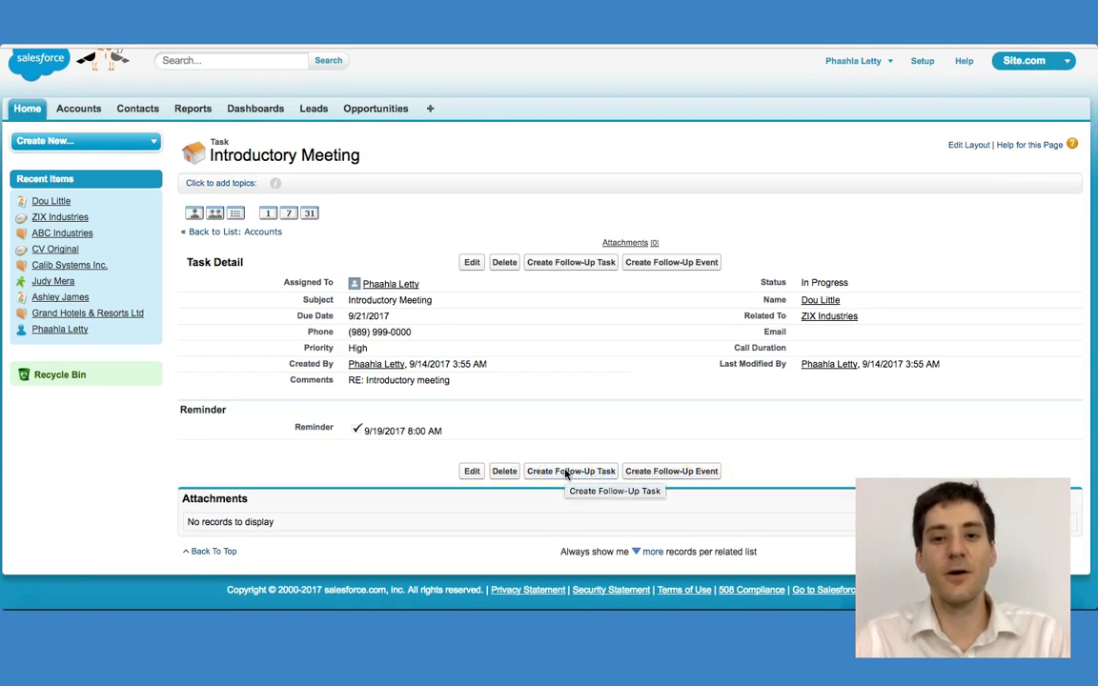
pyautogui.click(234, 234)
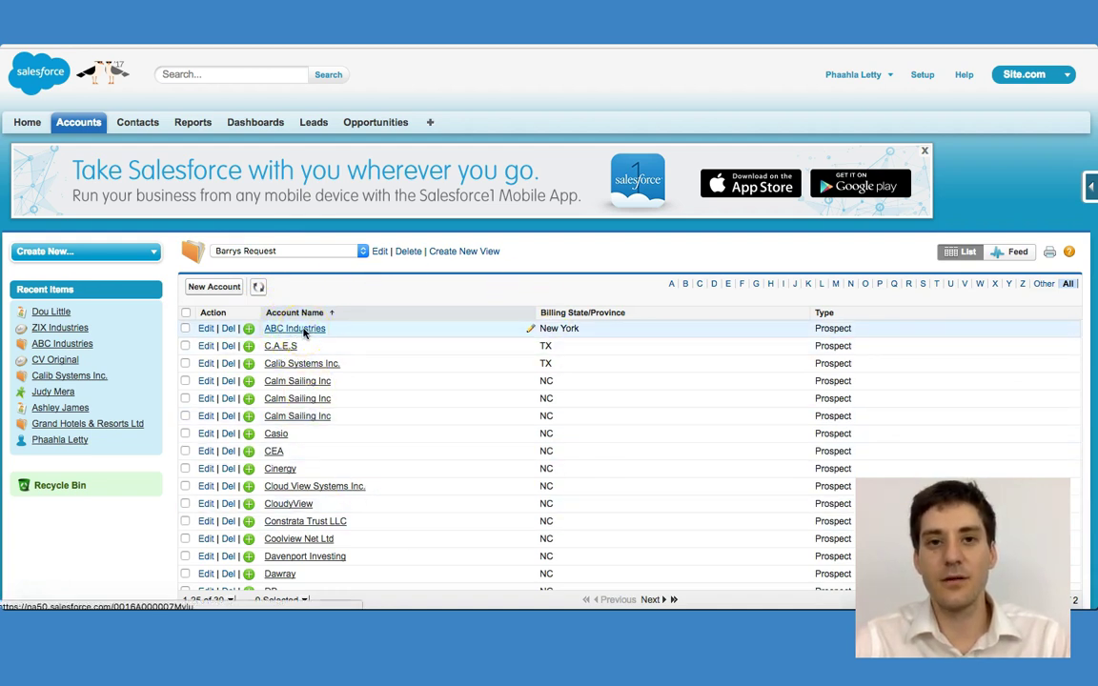
pyautogui.click(51, 313)
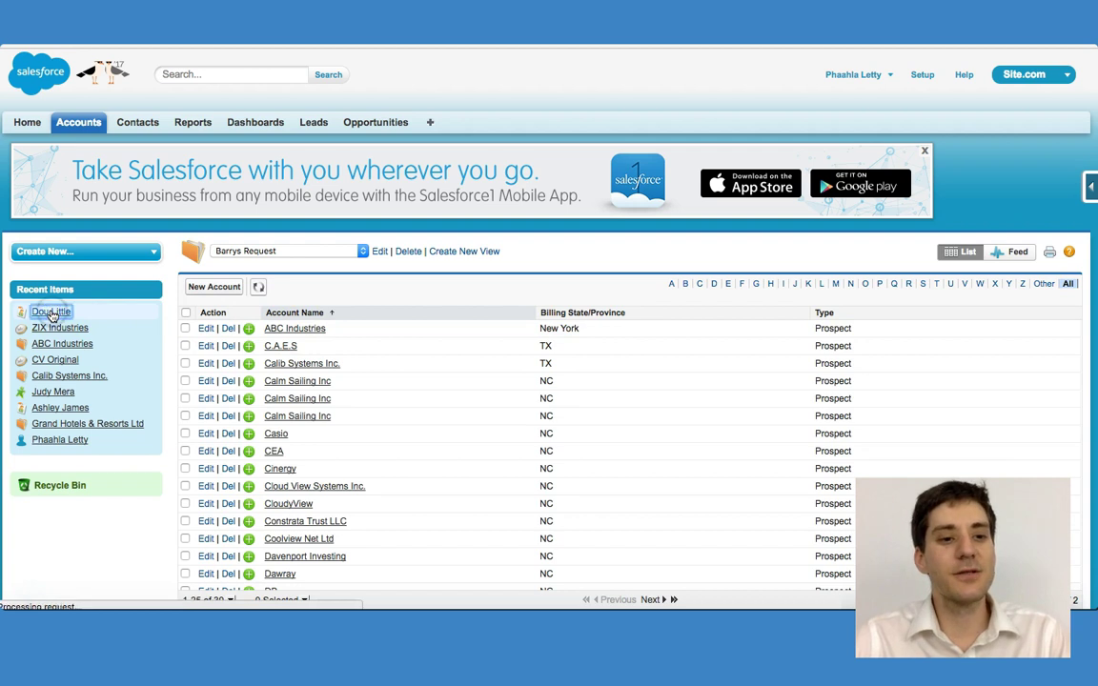
pyautogui.click(510, 386)
pyautogui.scroll(-5, 510, 389)
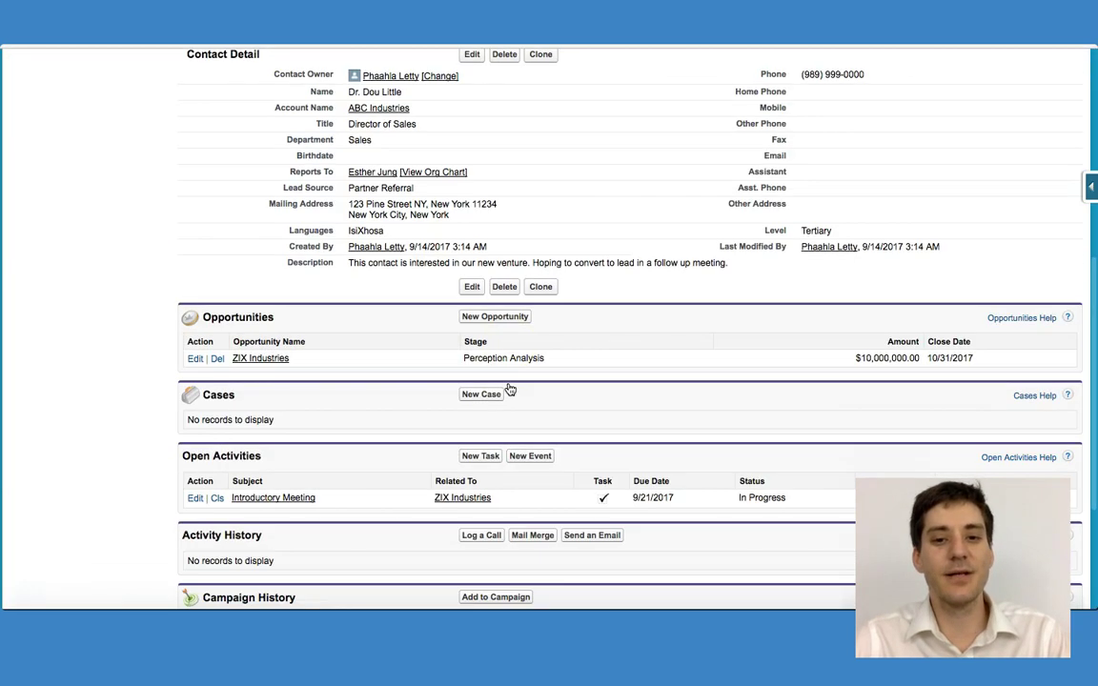
pyautogui.scroll(-3, 509, 388)
pyautogui.click(530, 289)
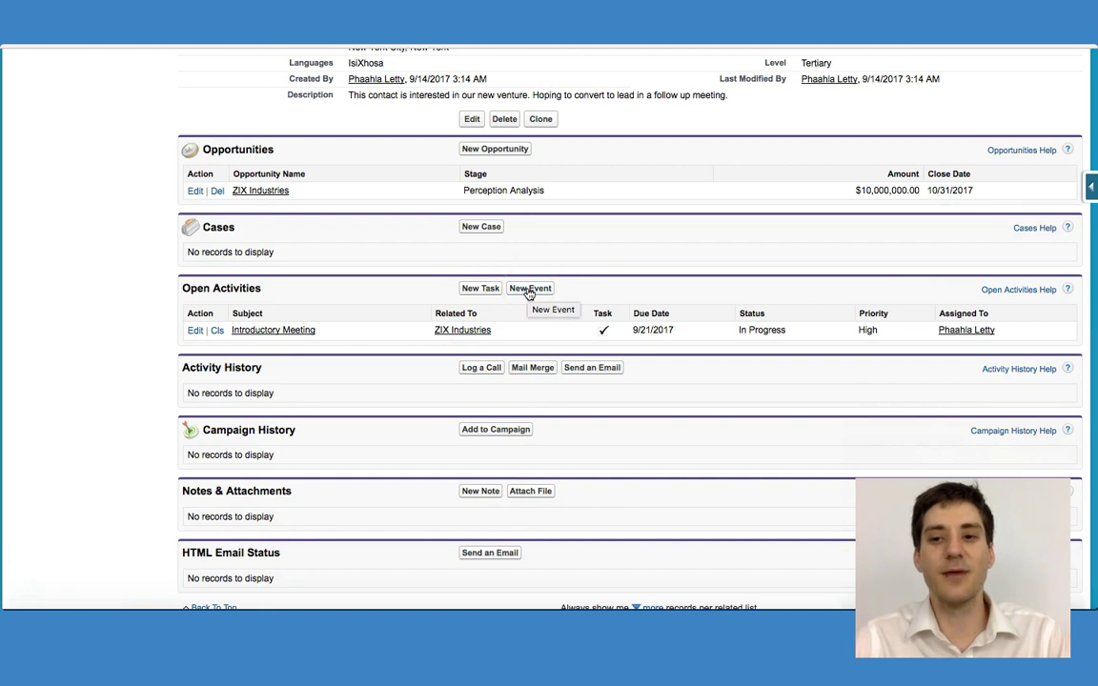
pyautogui.click(530, 289)
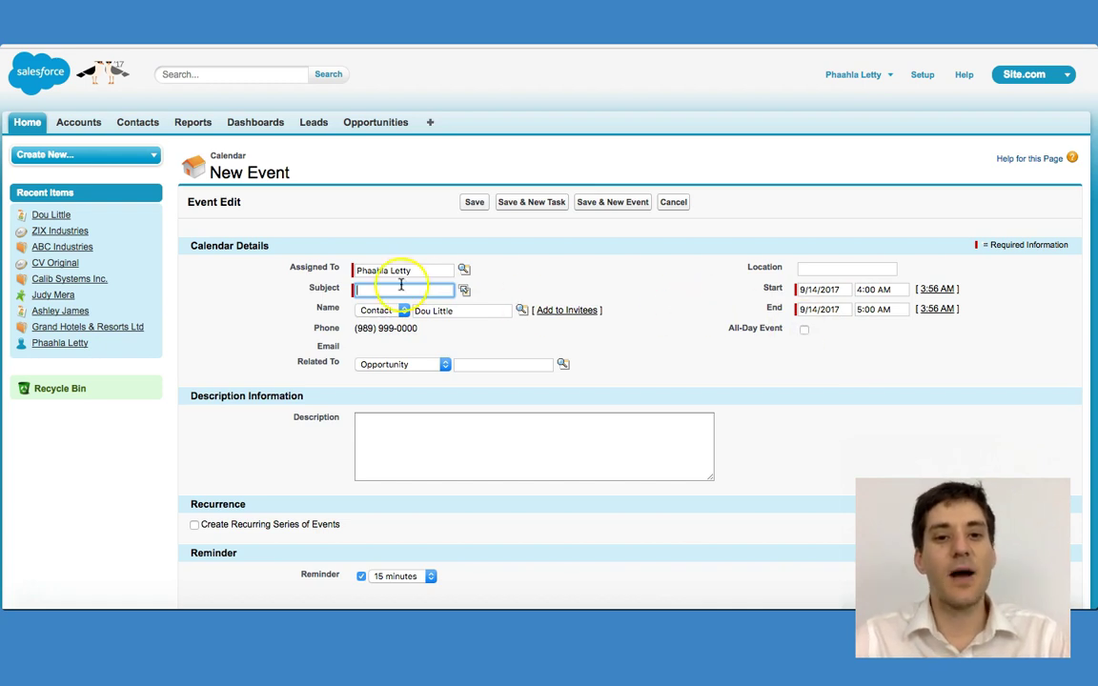
# Give the event the subject Q1 Checkin and the contact's street address as location.
pyautogui.write('Tel')
pyautogui.press('BackSpace')
pyautogui.press('BackSpace')
pyautogui.press('BackSpace')
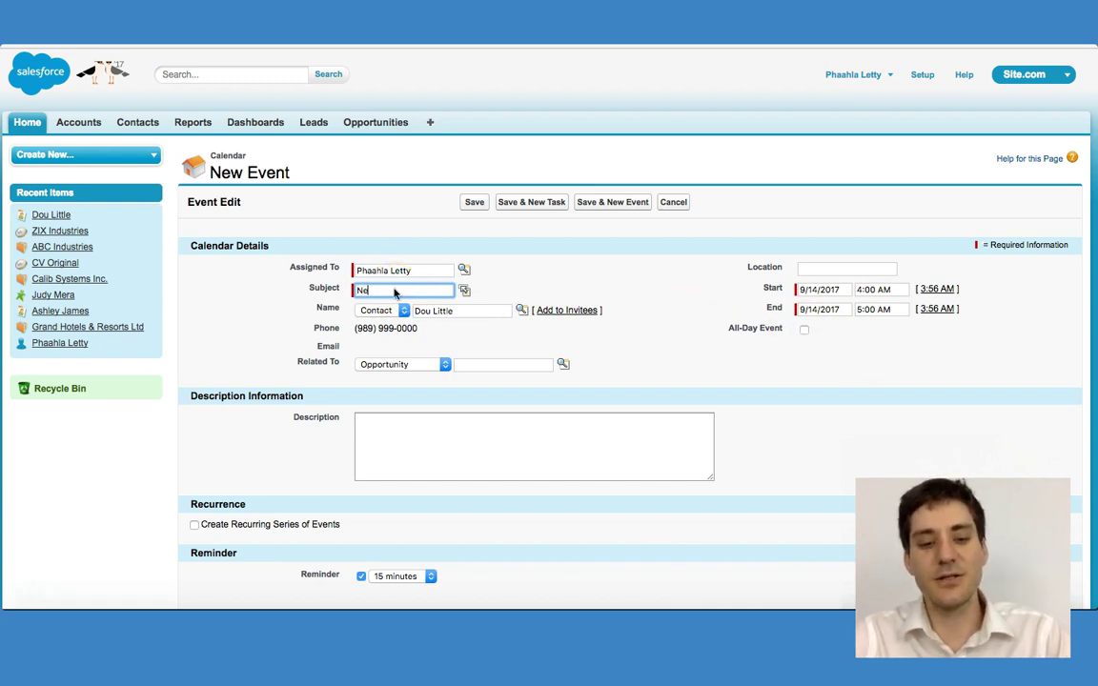
pyautogui.write('Q')
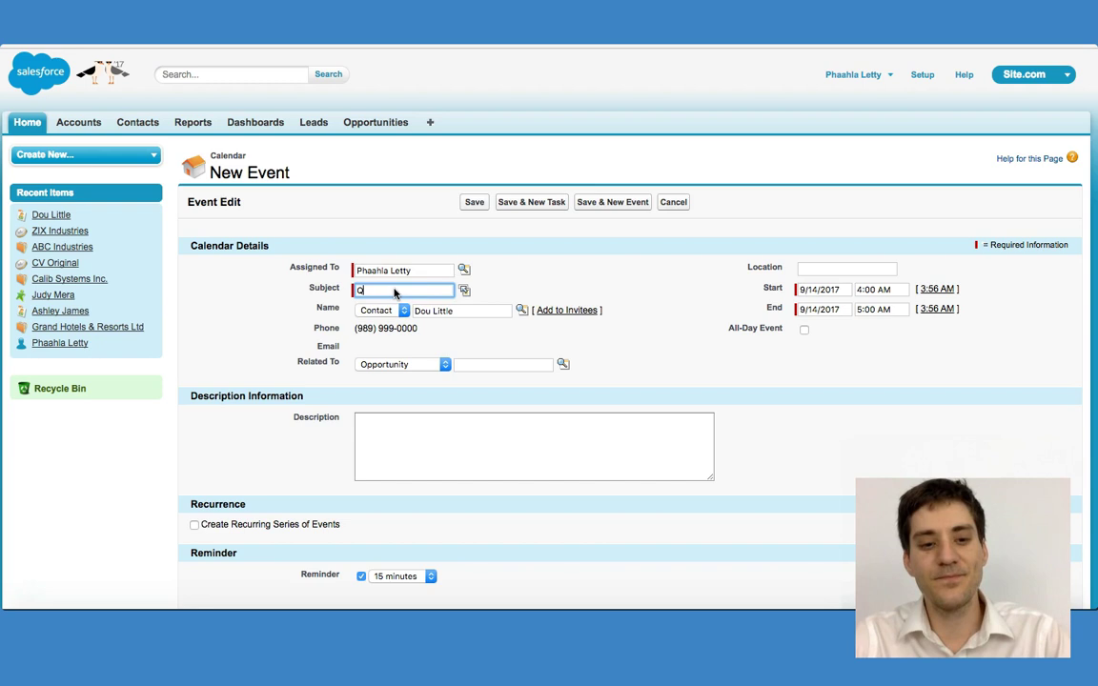
pyautogui.write('1 Checkin')
pyautogui.click(450, 313)
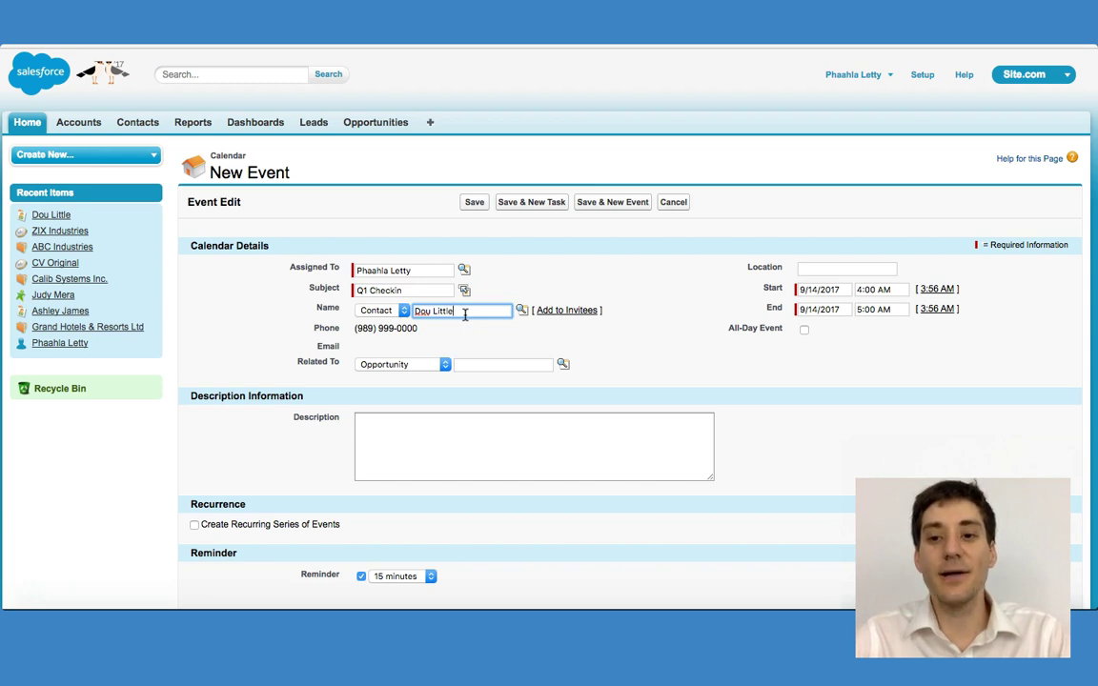
pyautogui.click(843, 272)
pyautogui.write('123 Pine ')
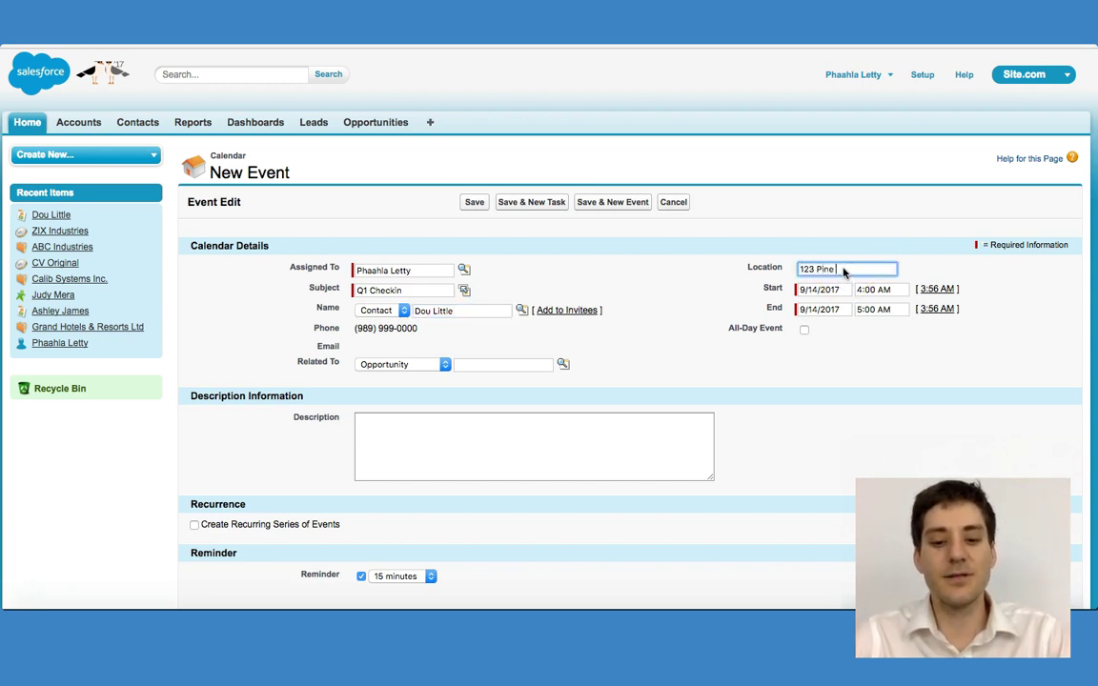
pyautogui.write('Street, NY, NY')
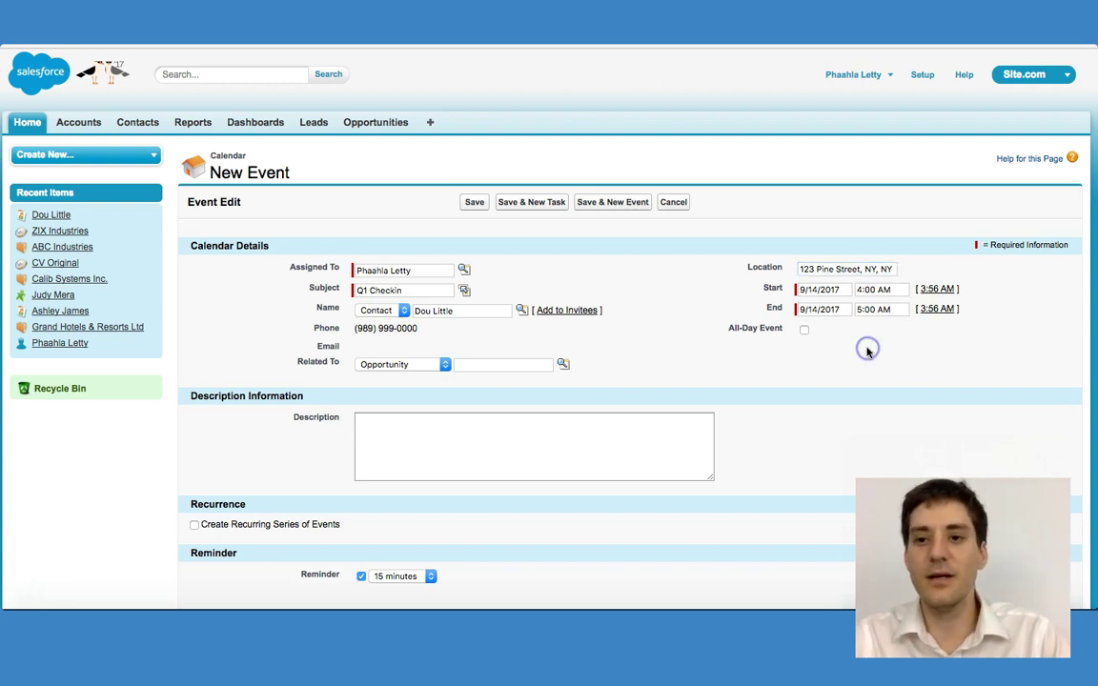
# Set the event start date to 10/26/2017.
pyautogui.click(817, 290)
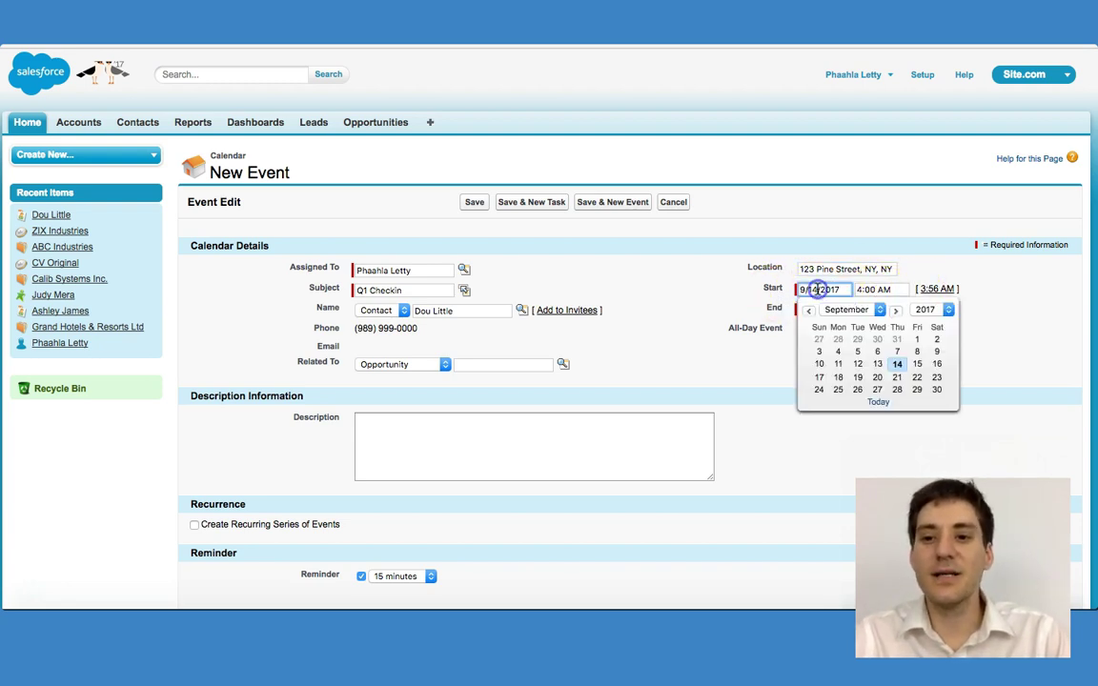
pyautogui.click(879, 311)
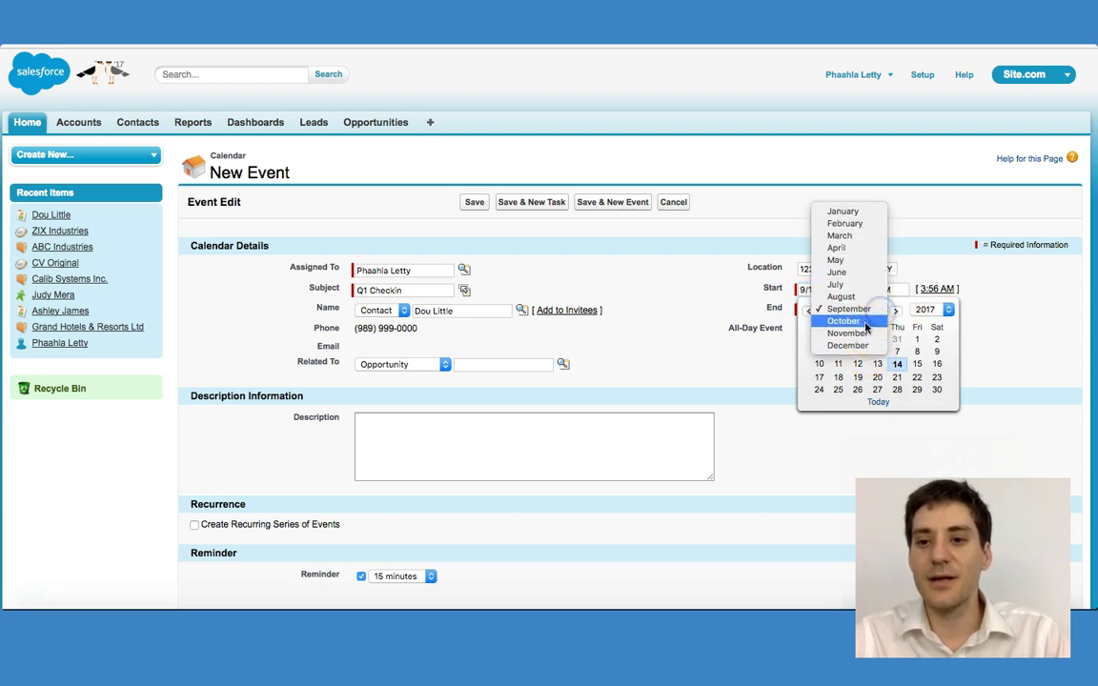
pyautogui.click(865, 323)
pyautogui.click(897, 375)
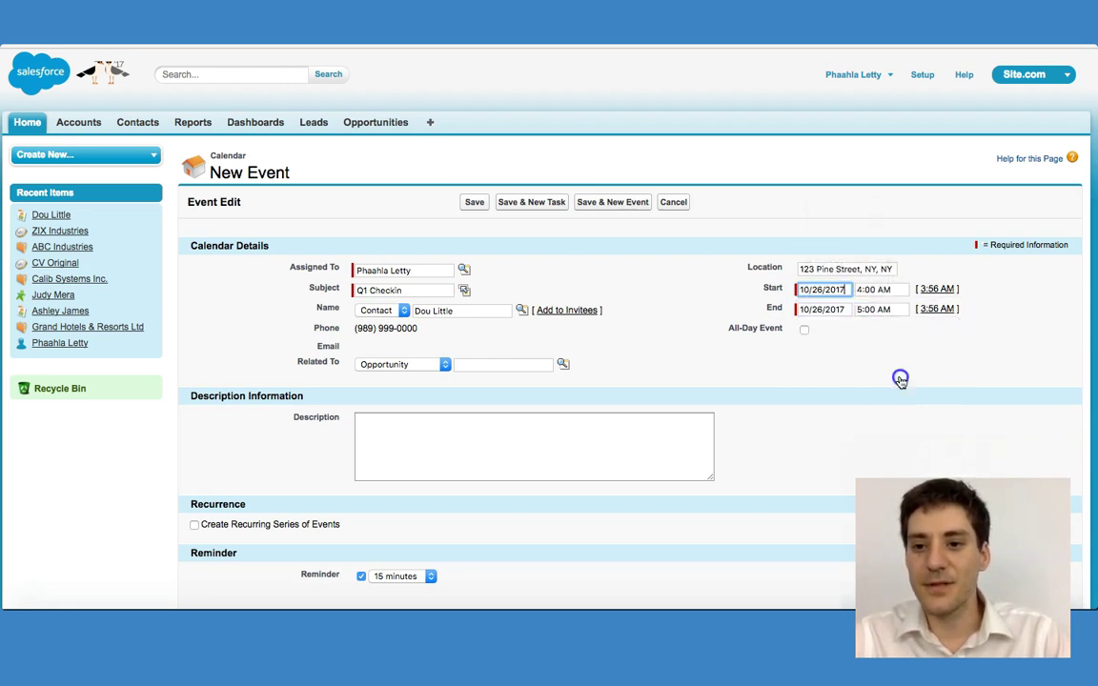
# Set the event to run from 12:00 PM to 3:00 PM.
pyautogui.click(877, 289)
pyautogui.scroll(-3, 881, 354)
pyautogui.scroll(4, 882, 354)
pyautogui.scroll(-5, 882, 354)
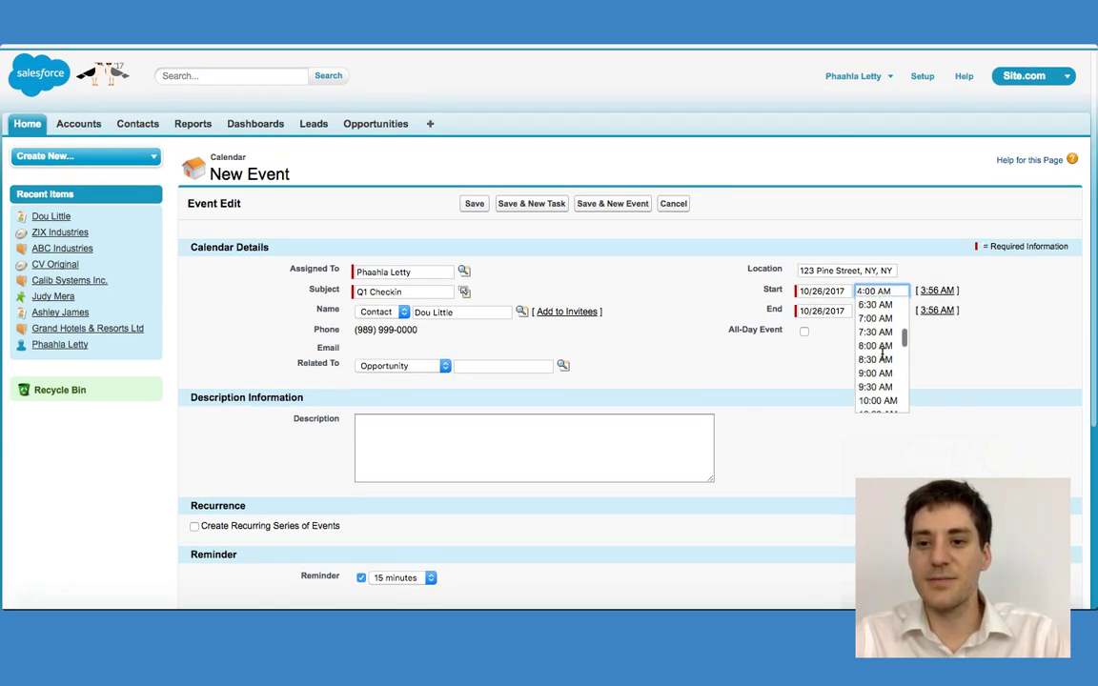
pyautogui.scroll(-5, 881, 355)
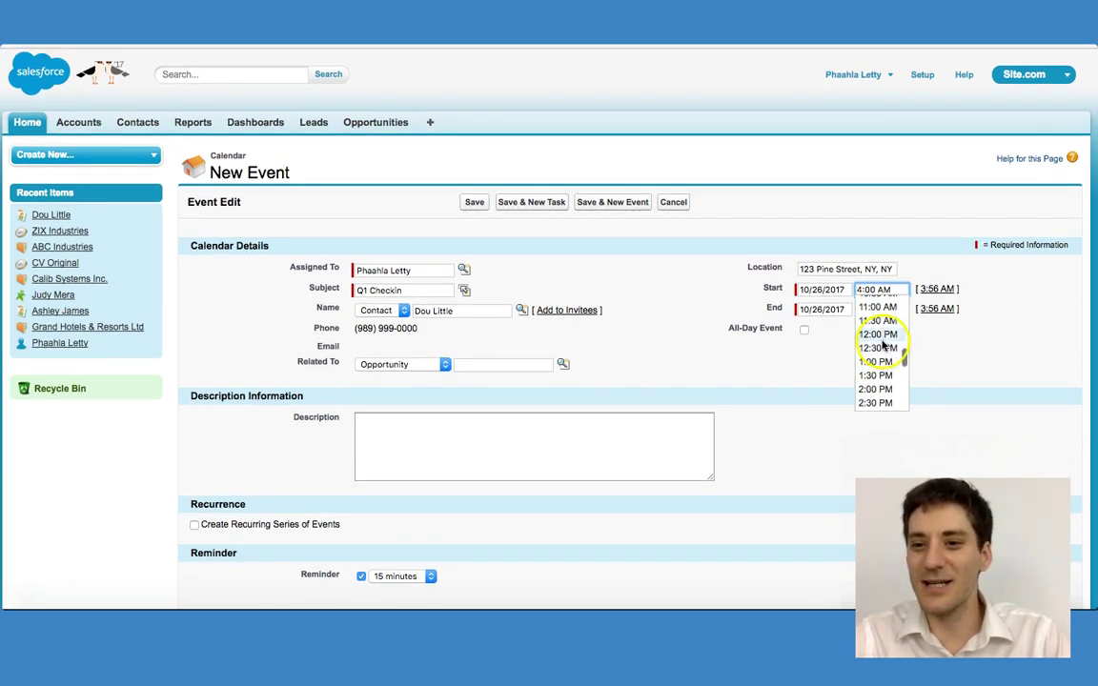
pyautogui.click(881, 335)
pyautogui.click(877, 308)
pyautogui.scroll(-3, 883, 400)
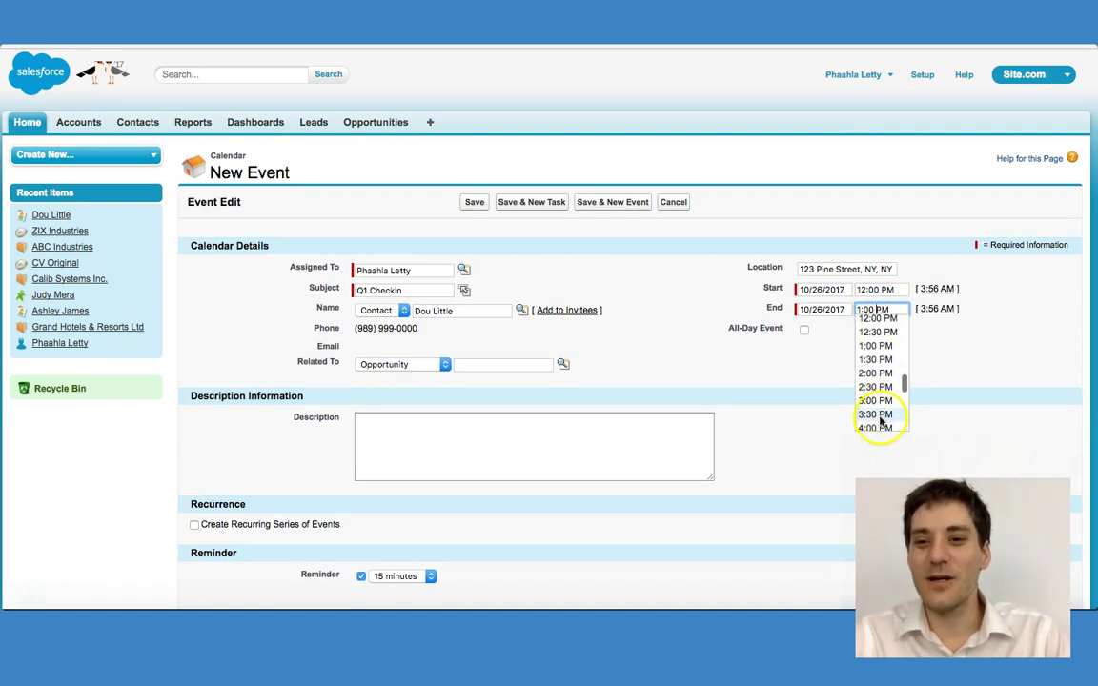
pyautogui.click(875, 400)
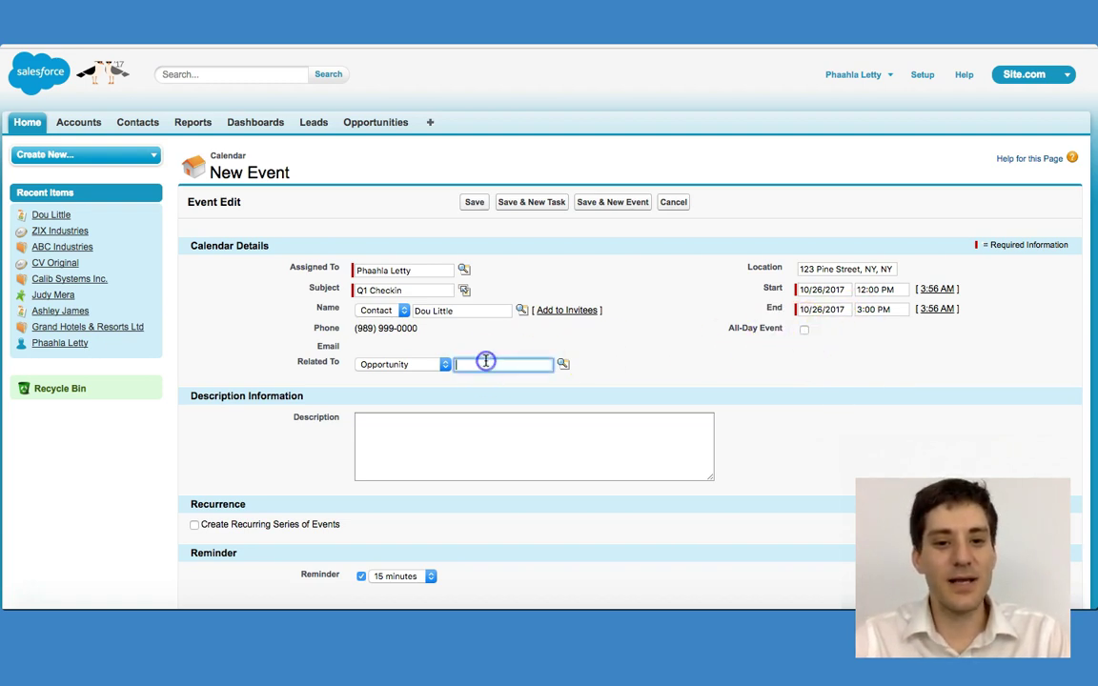
# Pick ZIX Industries in the Related To lookup for the event.
pyautogui.click(563, 365)
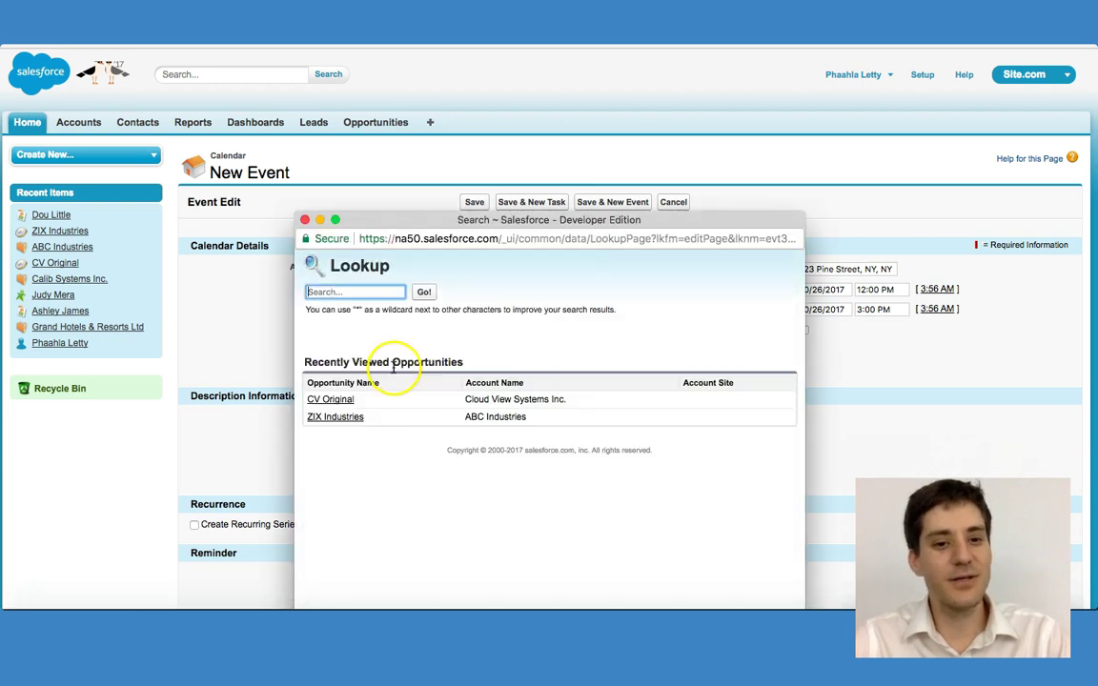
pyautogui.click(340, 418)
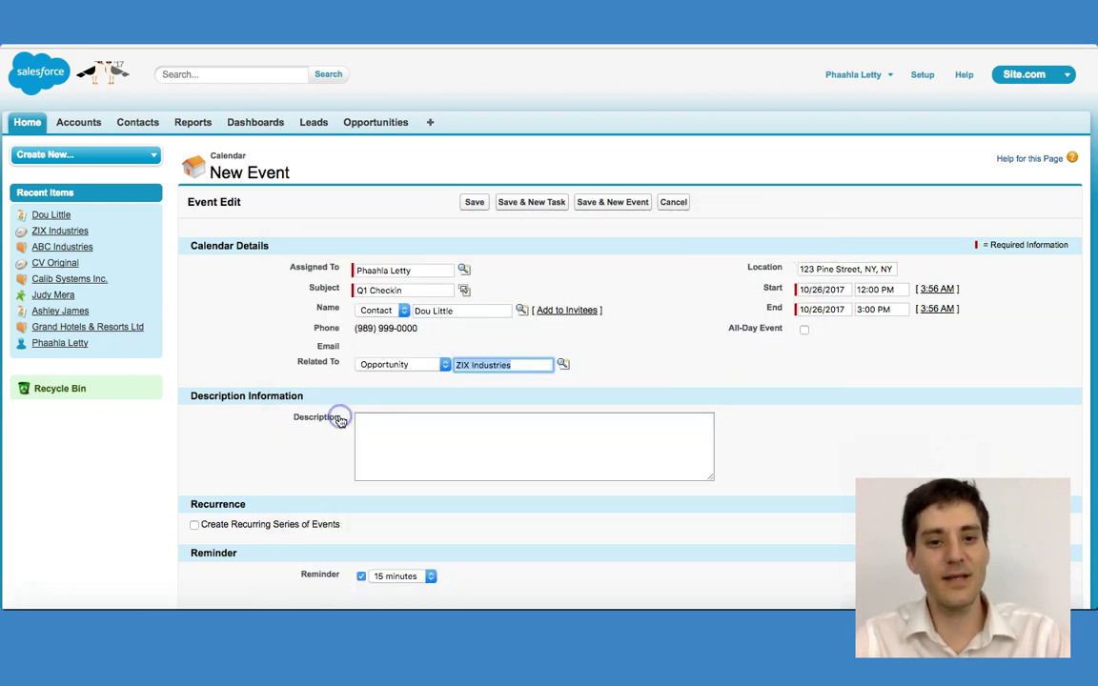
pyautogui.scroll(-3, 637, 373)
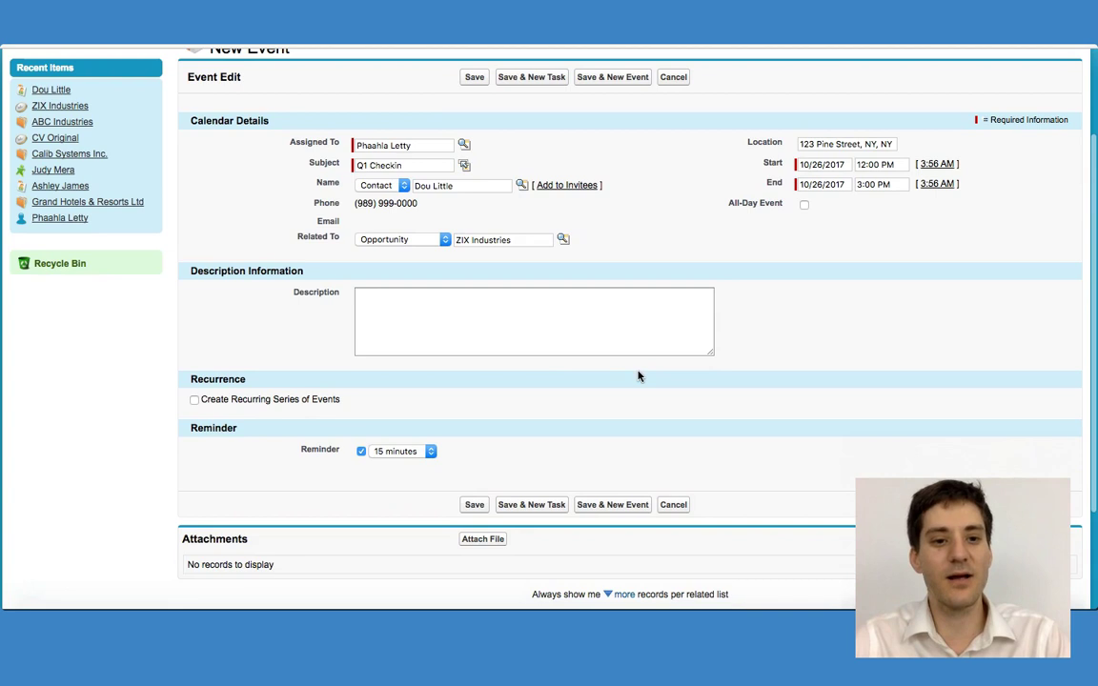
# Make the event recur monthly on day 26.
pyautogui.click(194, 402)
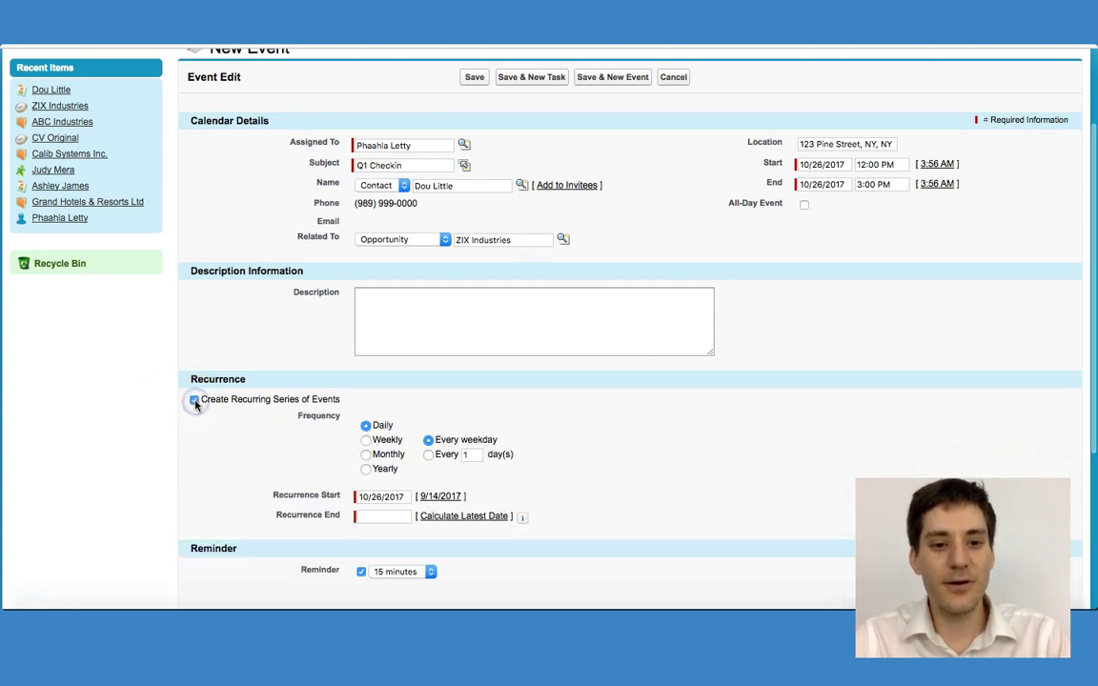
pyautogui.click(366, 456)
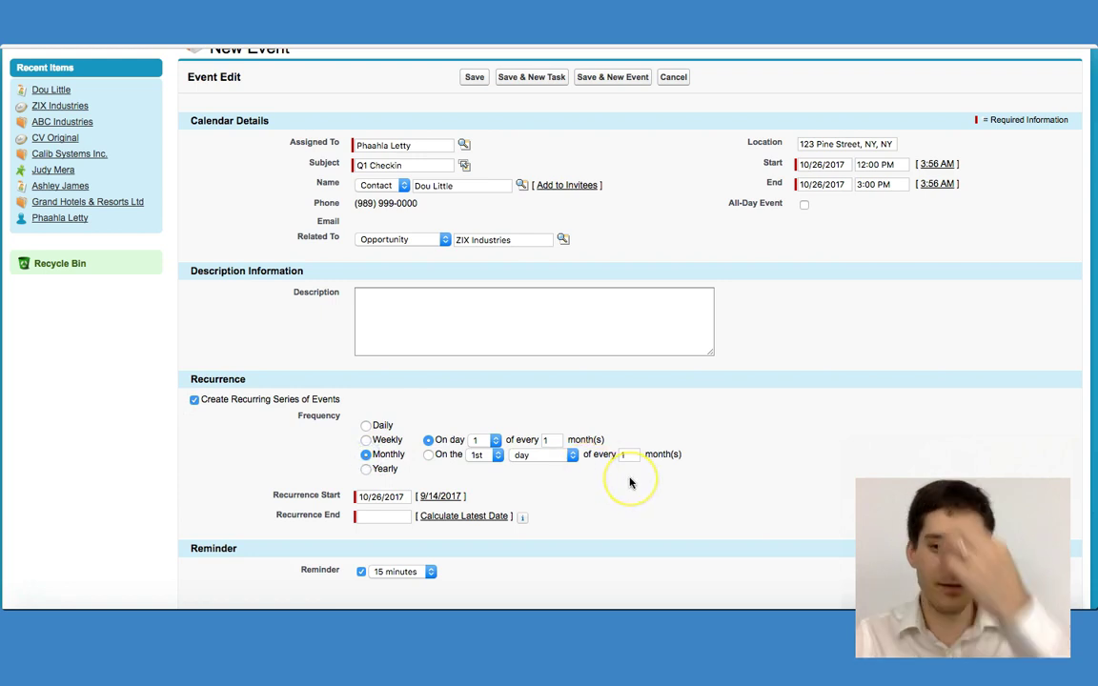
pyautogui.scroll(-3, 586, 493)
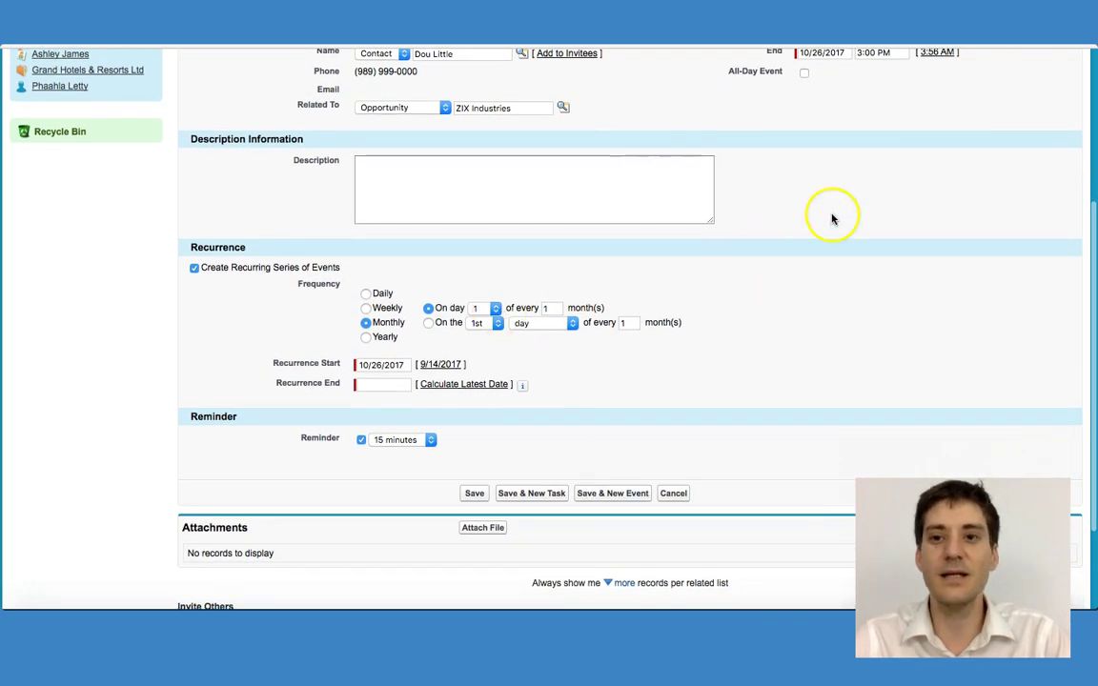
pyautogui.click(495, 309)
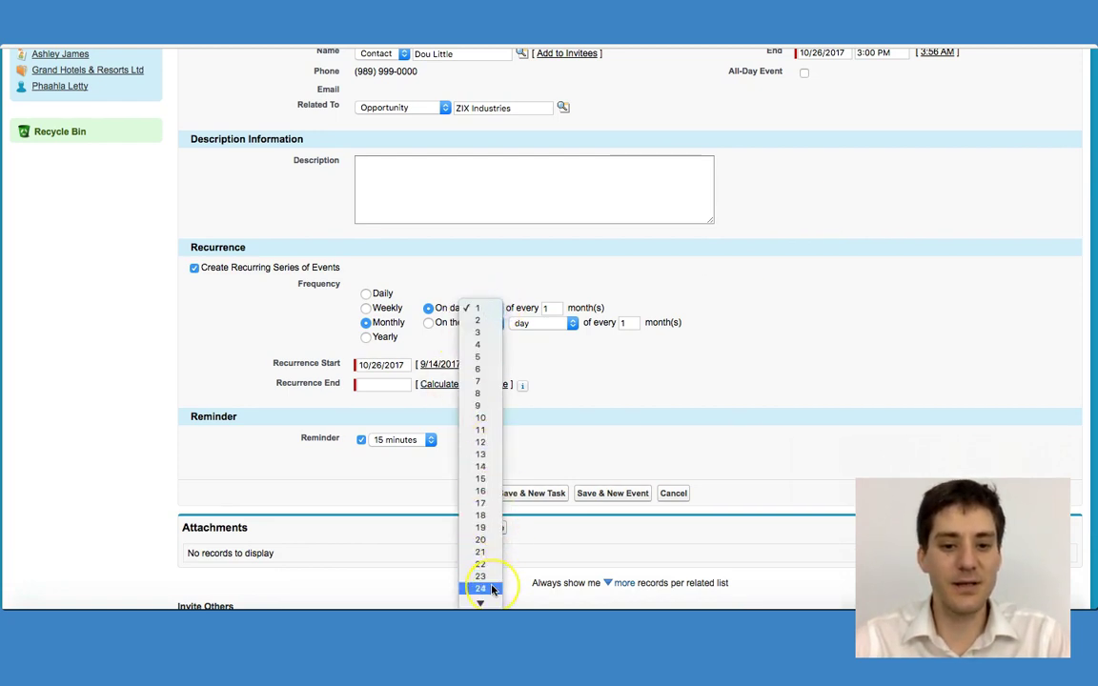
pyautogui.click(484, 545)
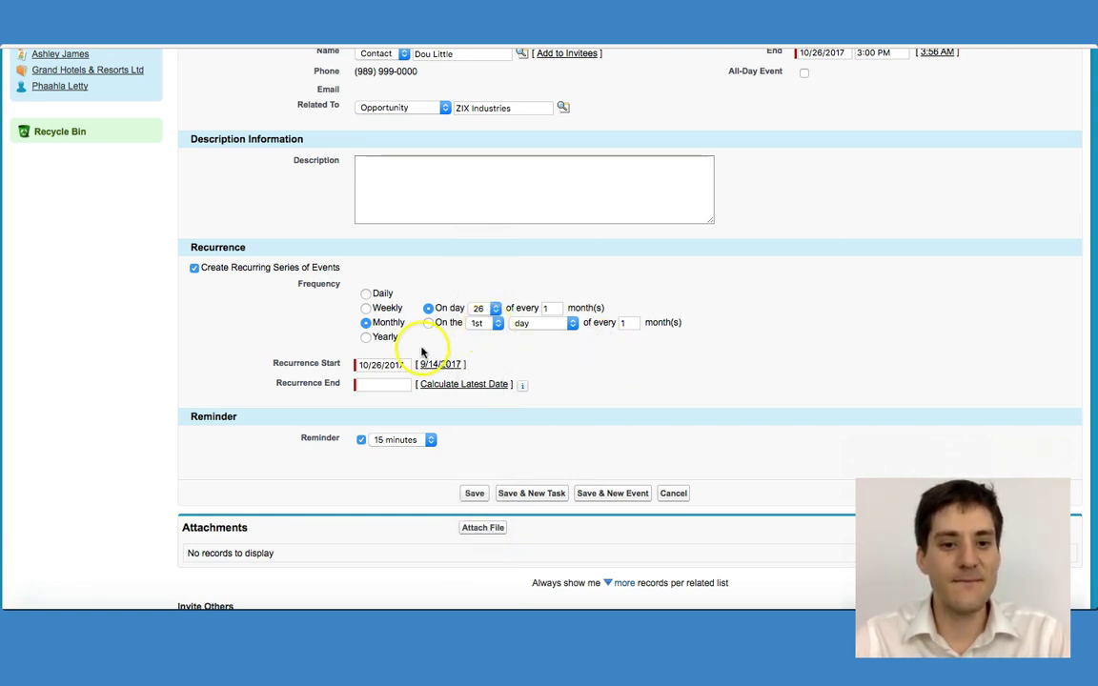
# Browse the recurrence end calendar to October 2018 and set a 2-hour reminder.
pyautogui.click(376, 384)
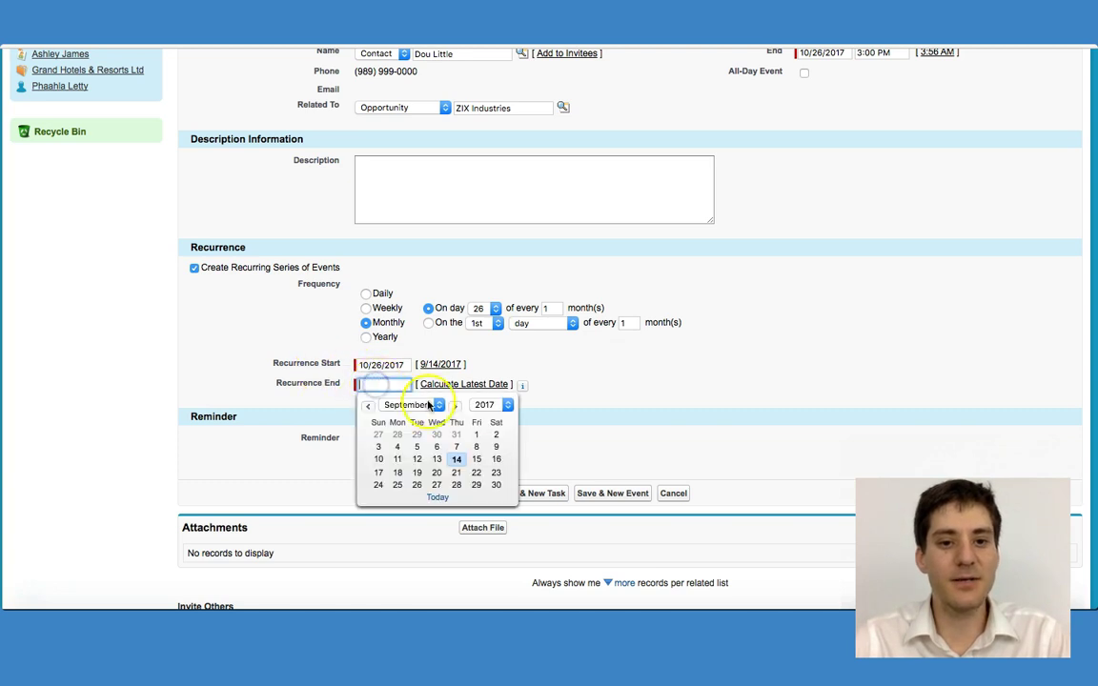
pyautogui.click(509, 406)
pyautogui.click(502, 416)
pyautogui.click(439, 406)
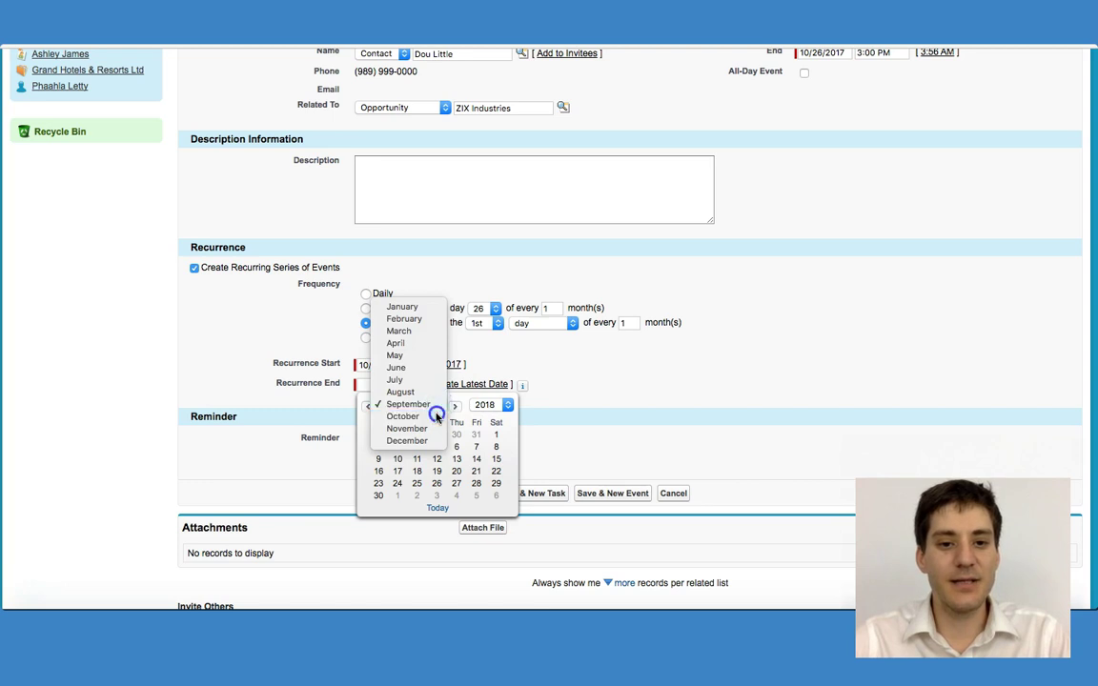
pyautogui.click(433, 417)
pyautogui.click(589, 410)
pyautogui.click(429, 441)
pyautogui.moveTo(429, 446); pyautogui.dragTo(419, 479)
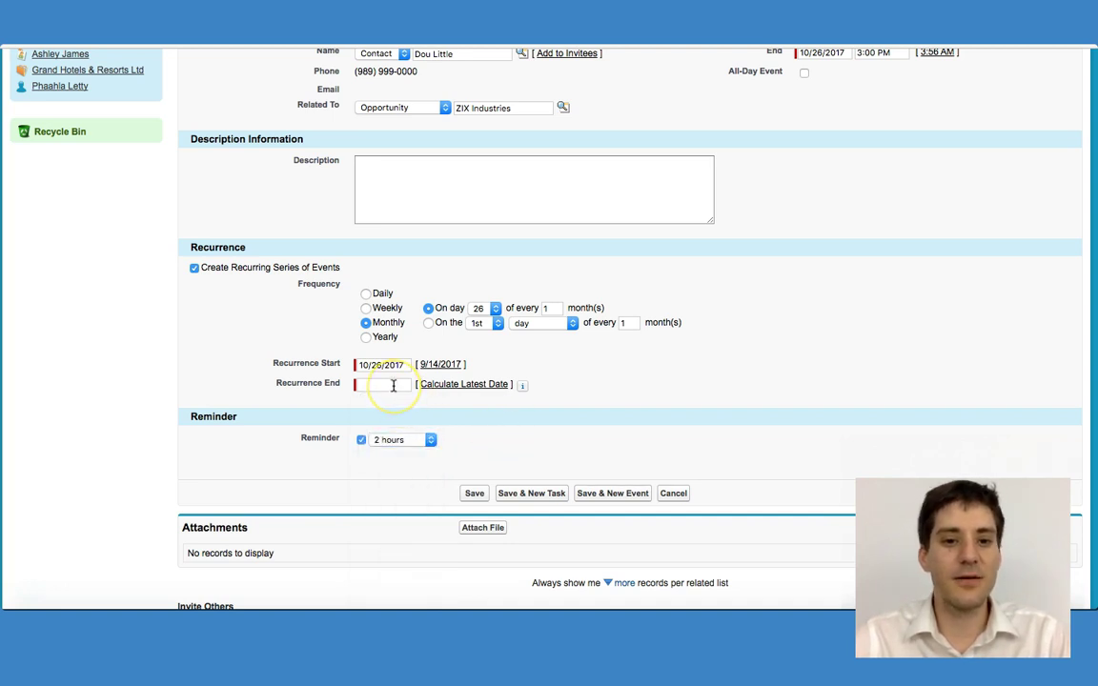
# End the recurrence on 10/25/2018.
pyautogui.click(393, 385)
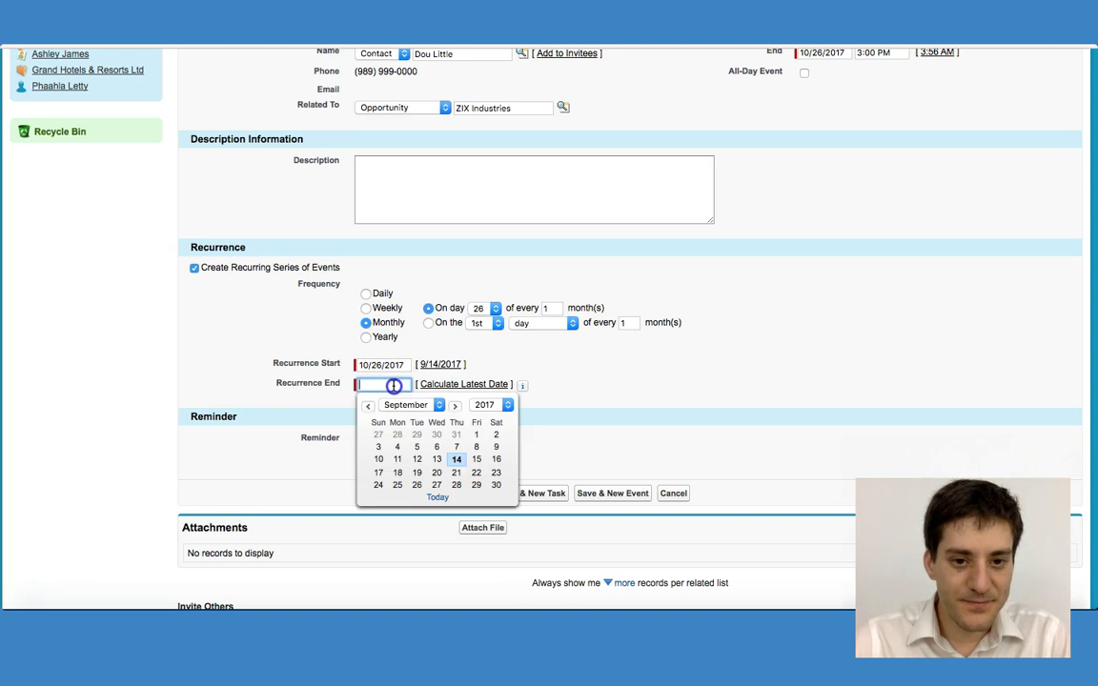
pyautogui.click(500, 412)
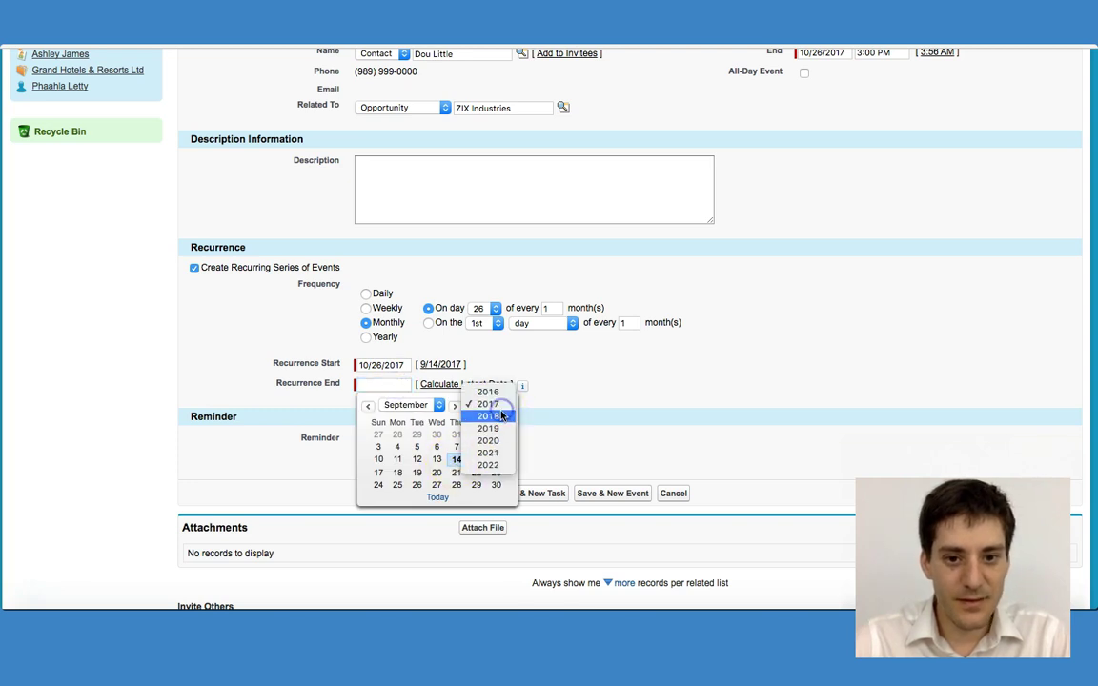
pyautogui.click(500, 417)
pyautogui.click(433, 405)
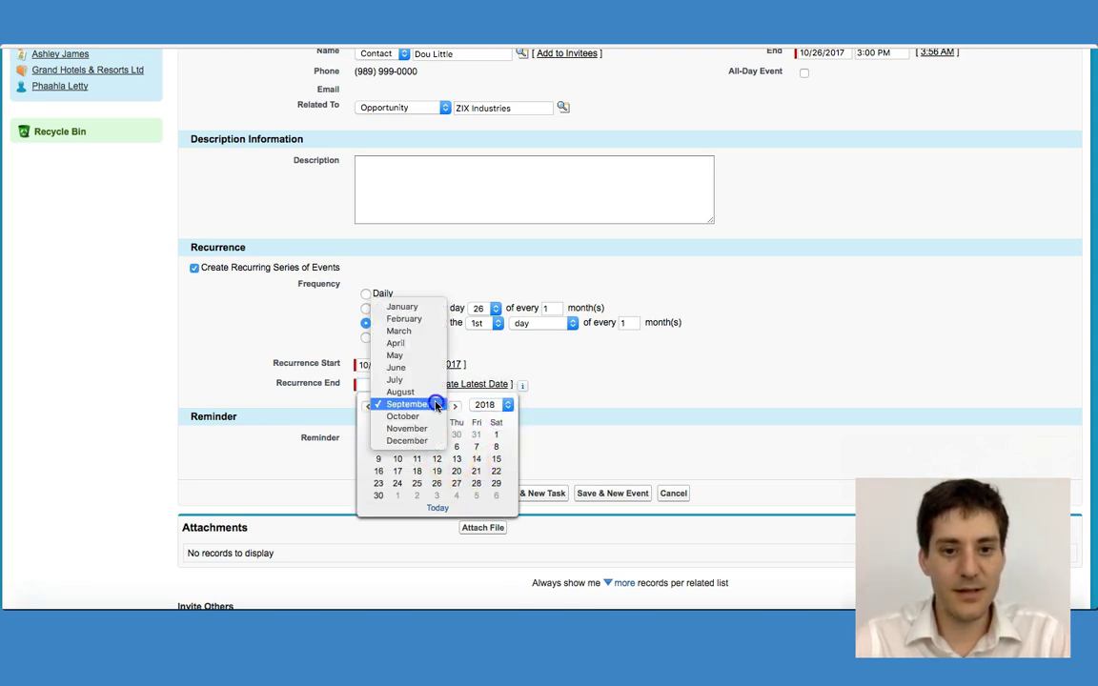
pyautogui.click(431, 417)
pyautogui.click(456, 483)
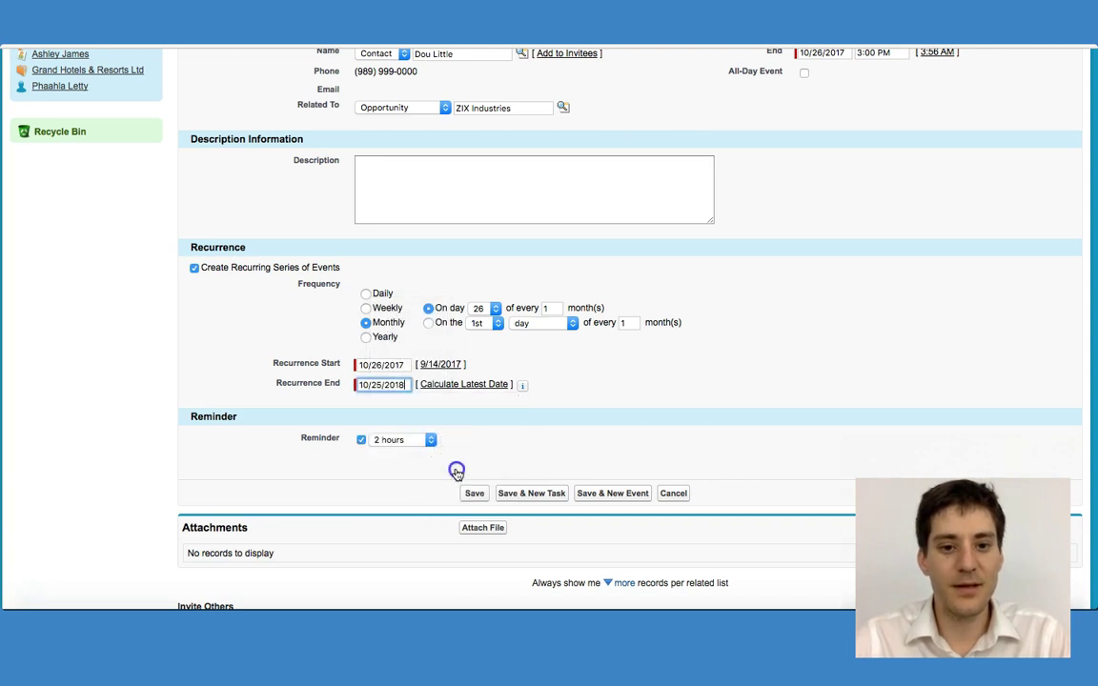
pyautogui.scroll(-2, 492, 429)
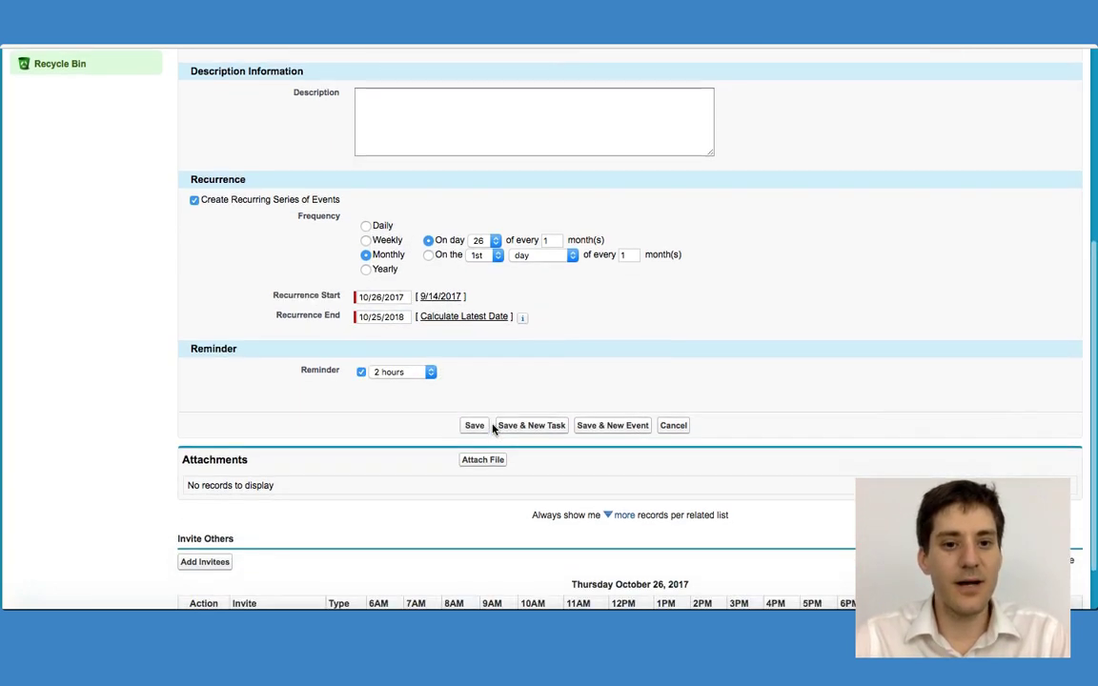
# Search for the Grand Hotels & Resorts Ltd contact and insert it as an event invitee.
pyautogui.scroll(-1, 338, 515)
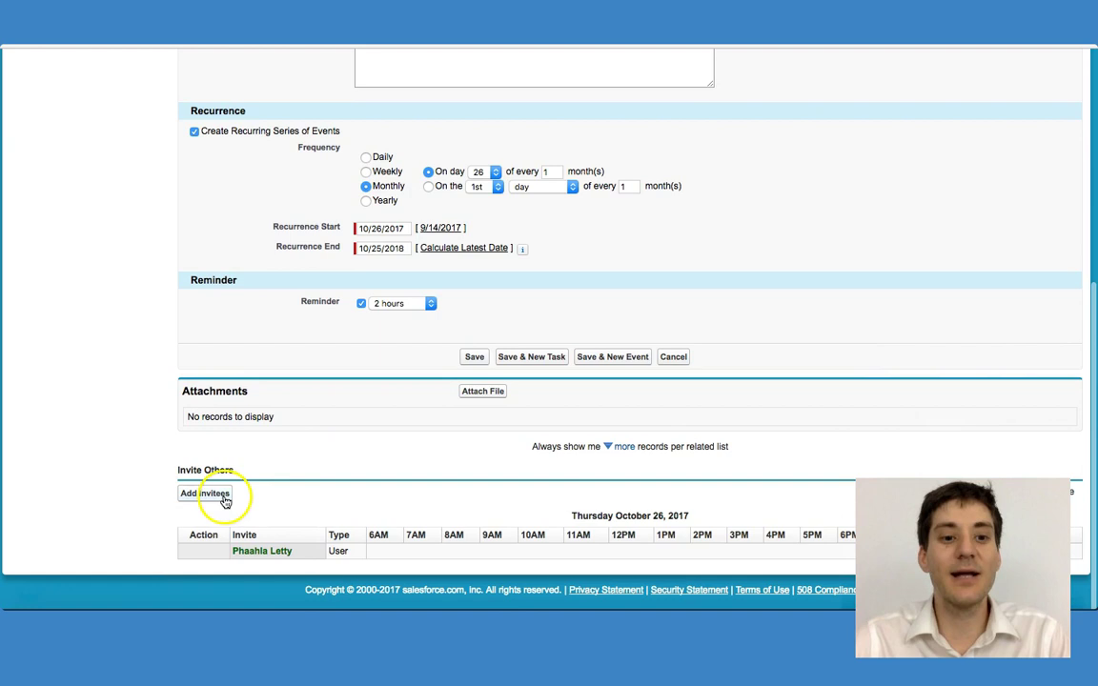
pyautogui.click(218, 497)
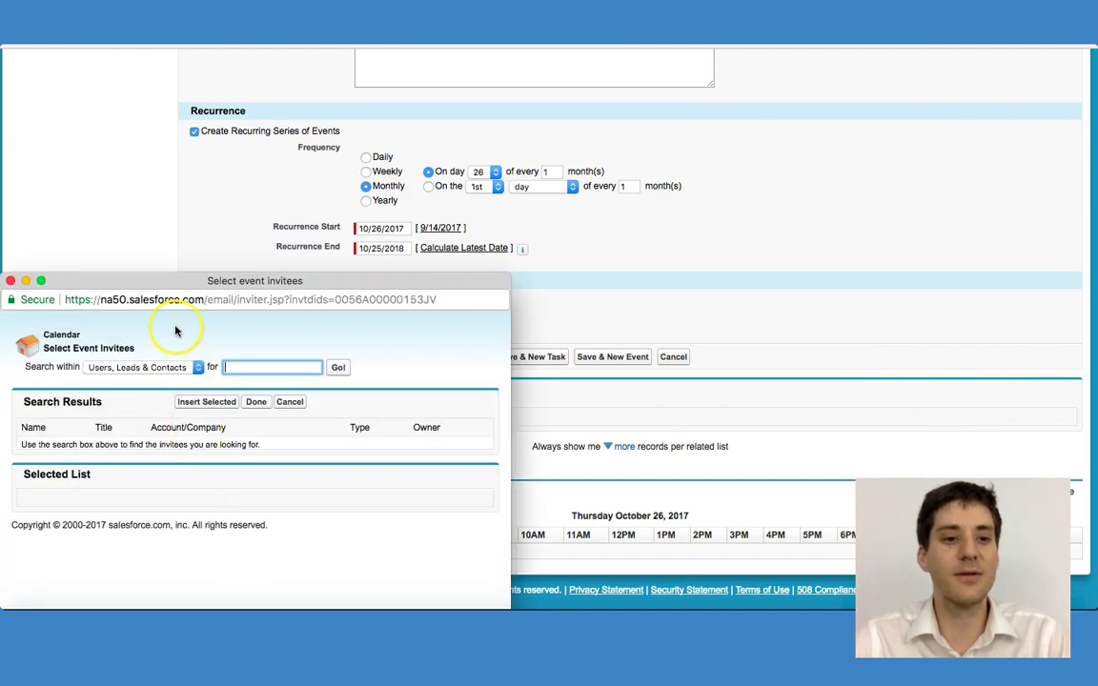
pyautogui.moveTo(141, 286); pyautogui.dragTo(218, 273)
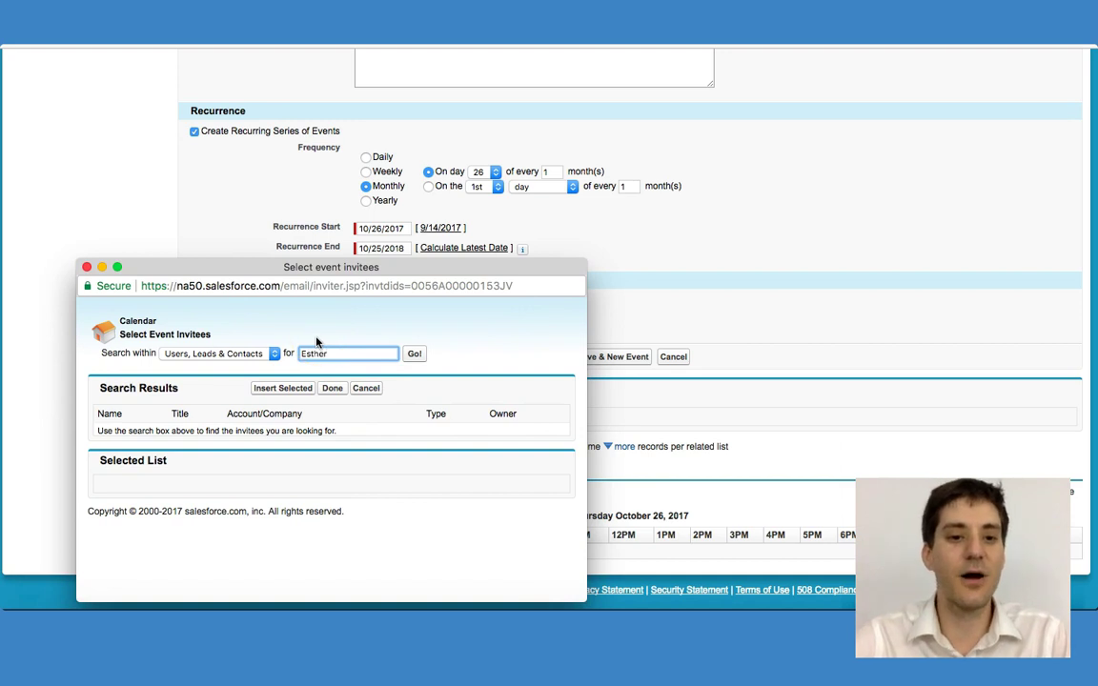
pyautogui.click(414, 355)
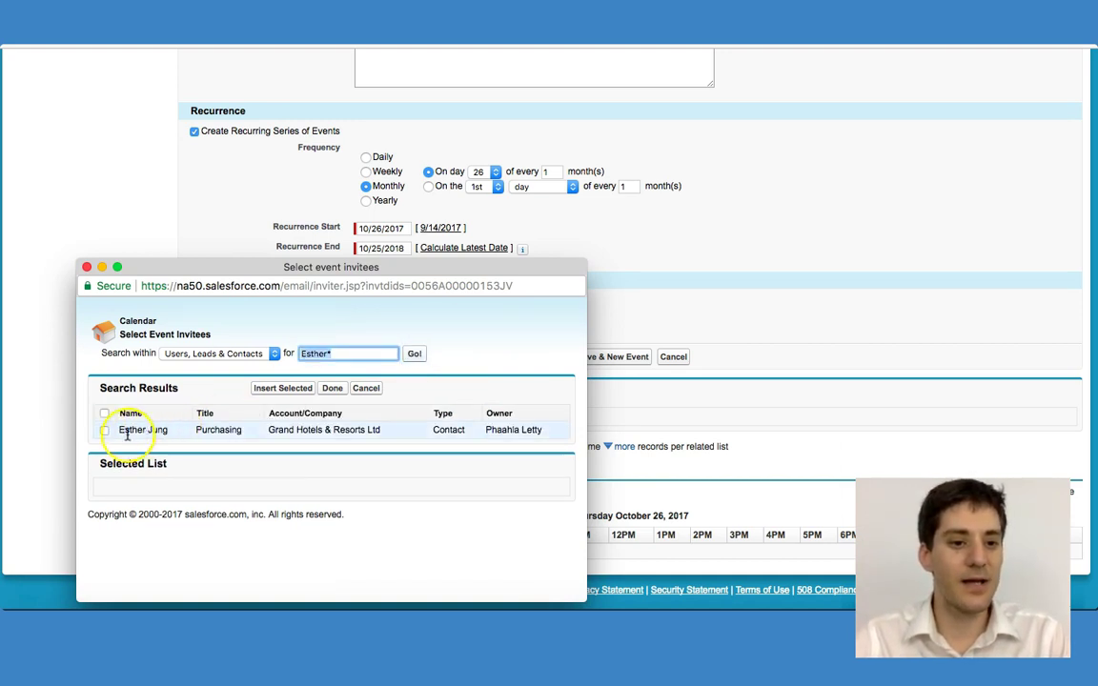
pyautogui.click(104, 432)
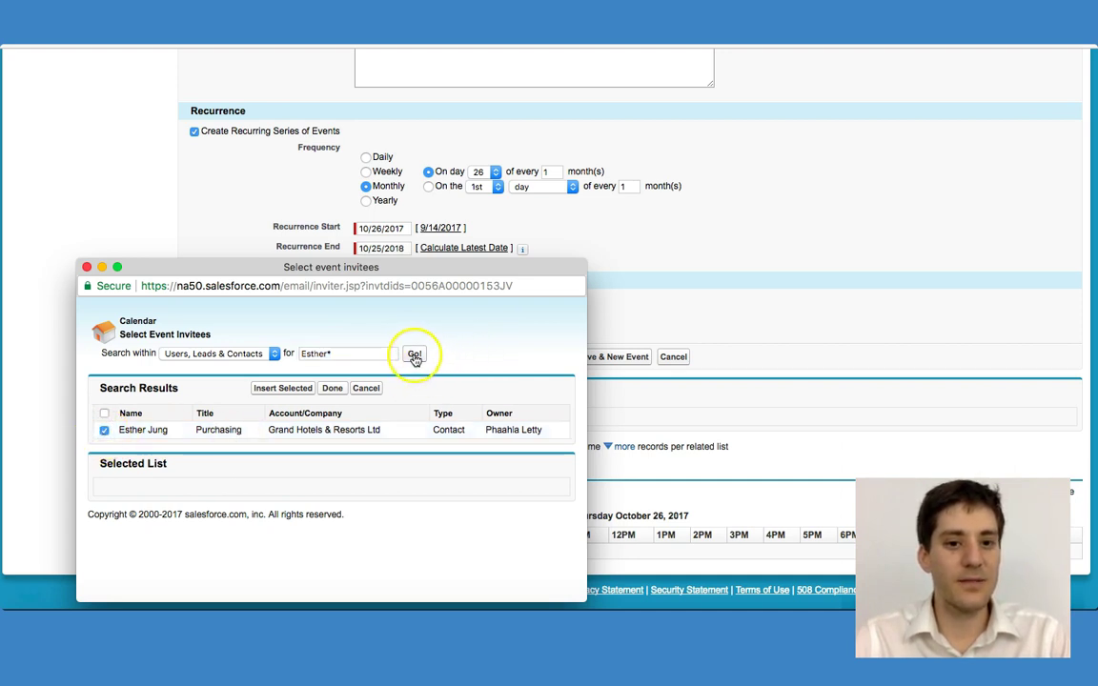
pyautogui.click(281, 388)
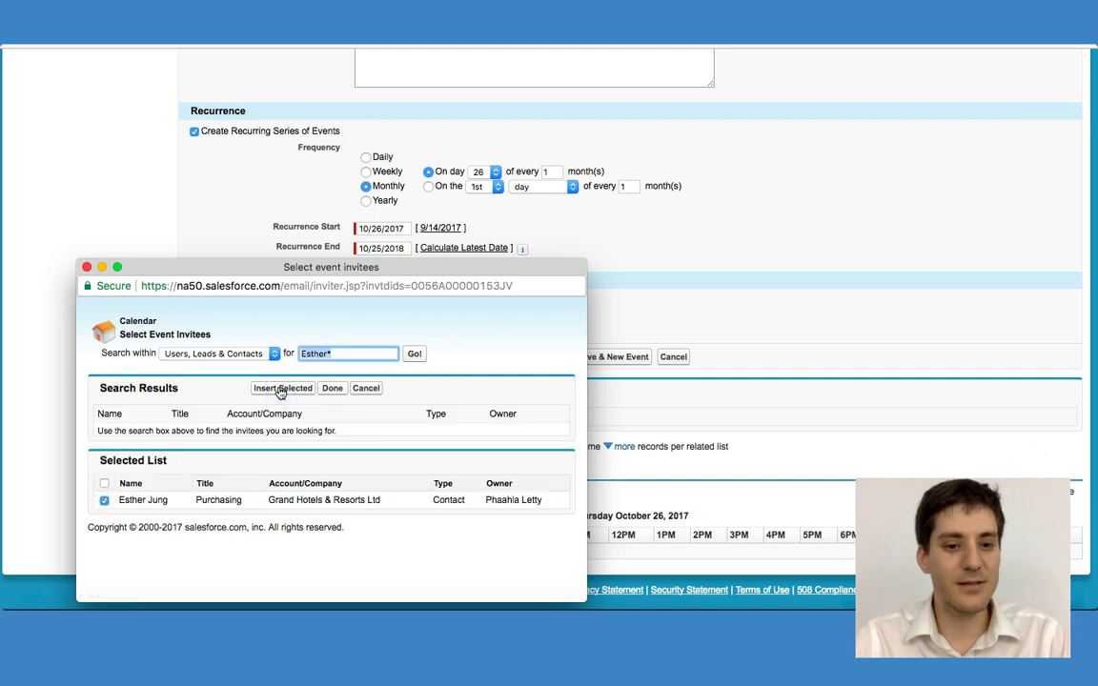
pyautogui.click(334, 388)
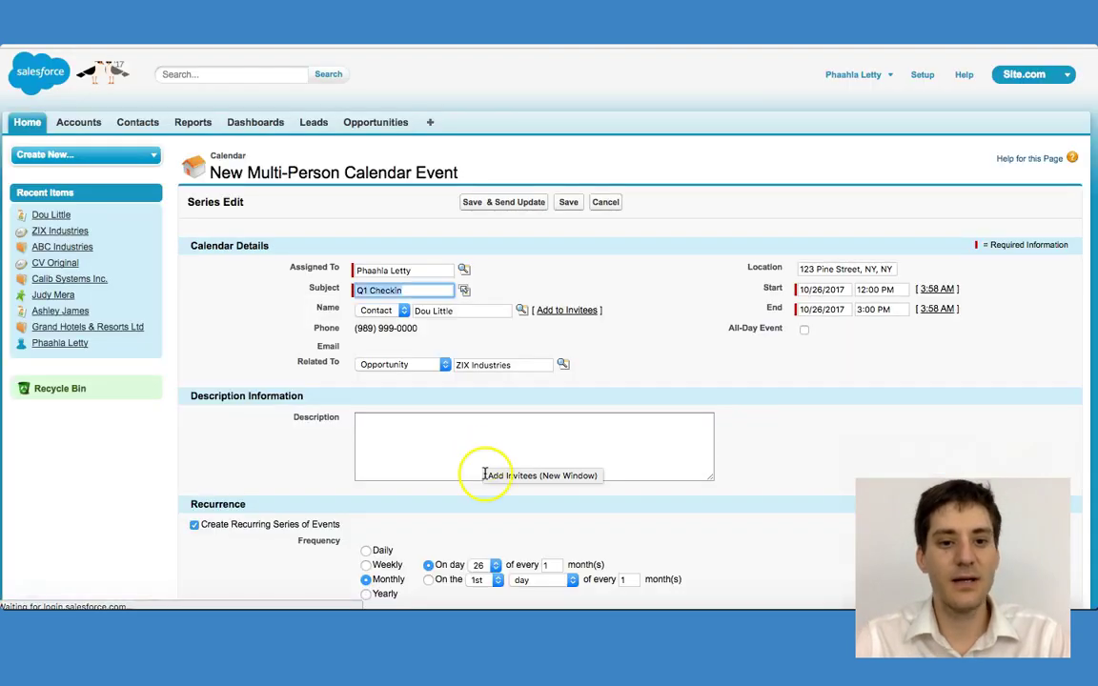
# Save the recurring Q1 Checkin event and send the update to its invitee.
pyautogui.scroll(-5, 488, 467)
pyautogui.scroll(2, 476, 439)
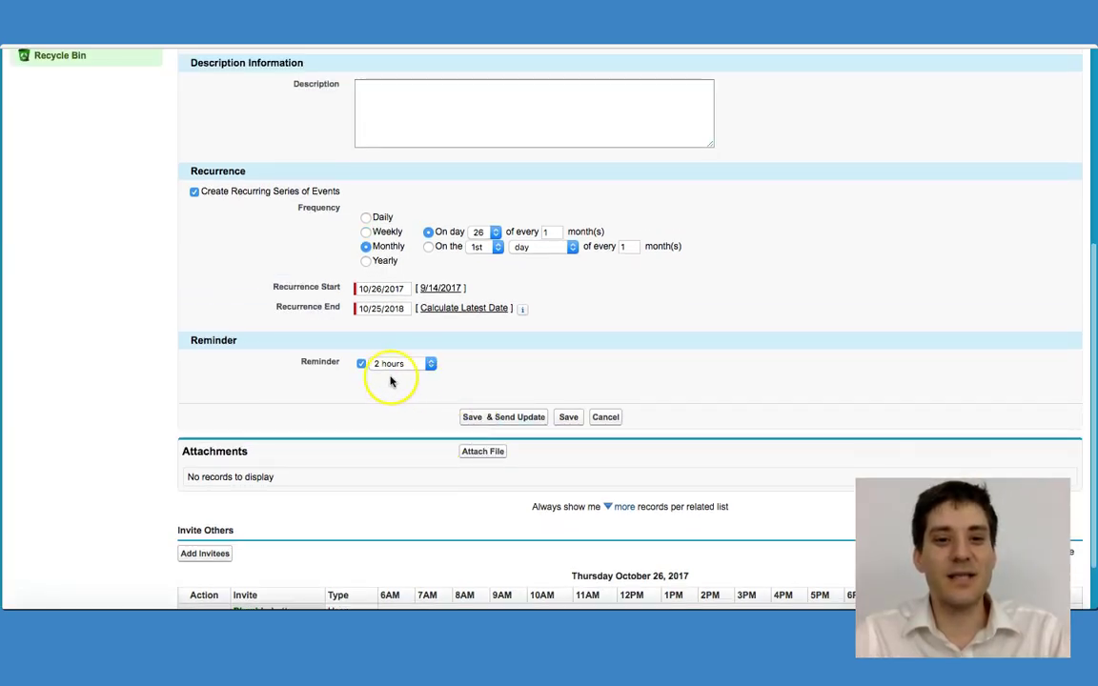
pyautogui.scroll(3, 579, 385)
pyautogui.click(384, 258)
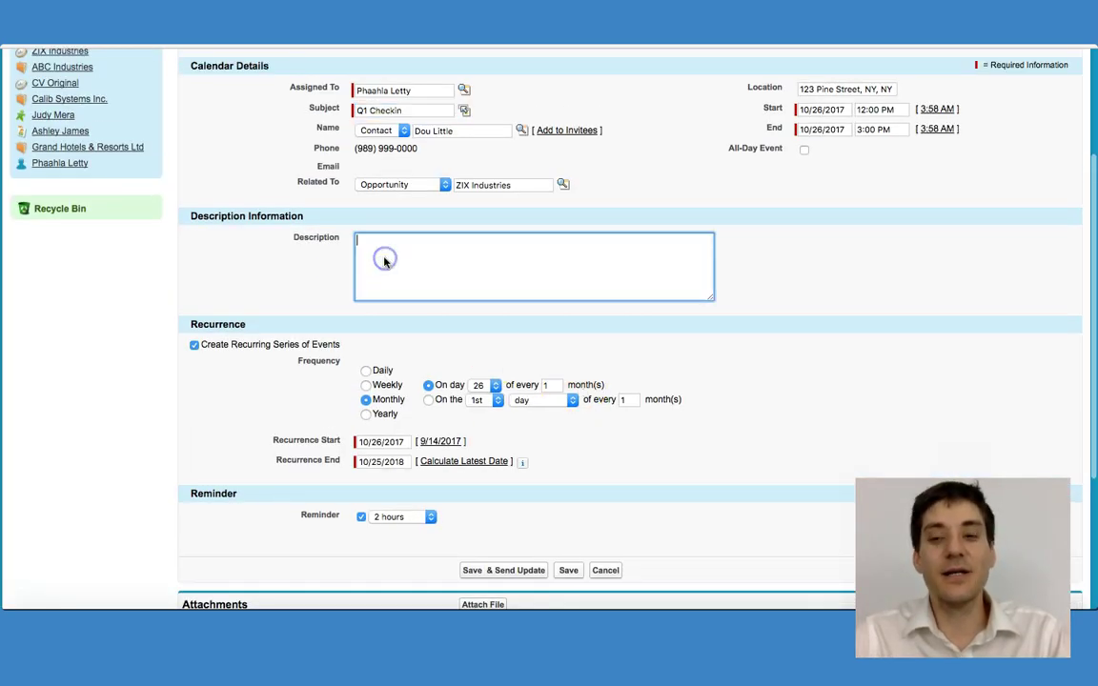
pyautogui.scroll(3, 384, 259)
pyautogui.scroll(-5, 384, 260)
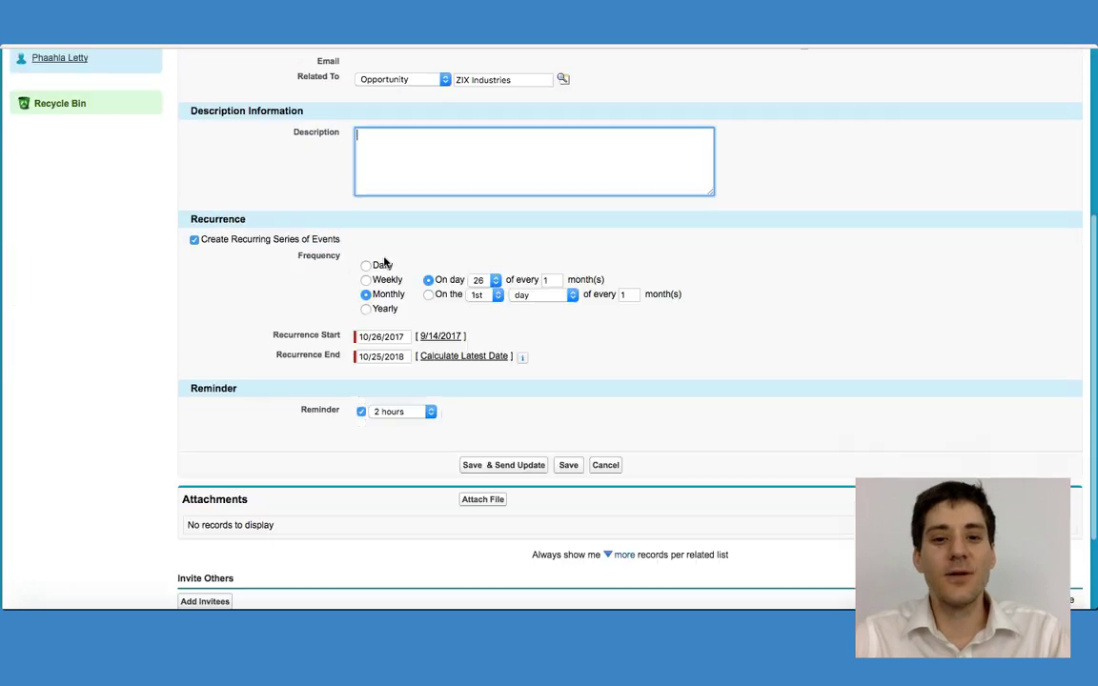
pyautogui.click(500, 466)
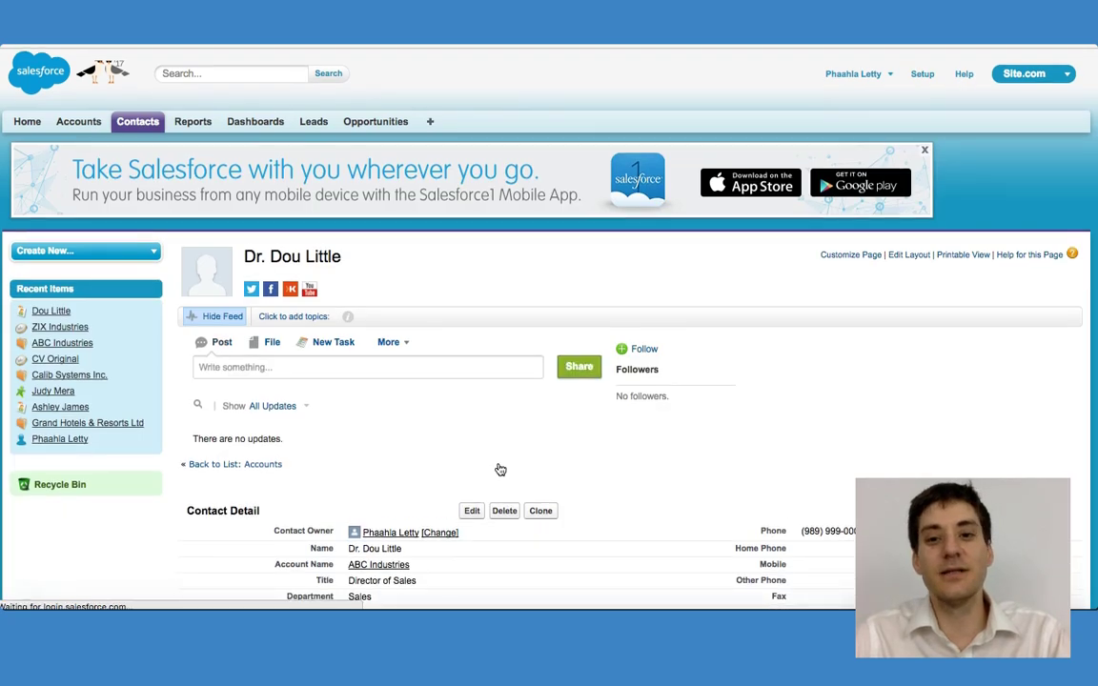
# Review Open Activities for the Introductory Meeting task and monthly Q1 Checkin events from 10/26/2017.
pyautogui.scroll(-10, 500, 469)
pyautogui.scroll(-4, 500, 469)
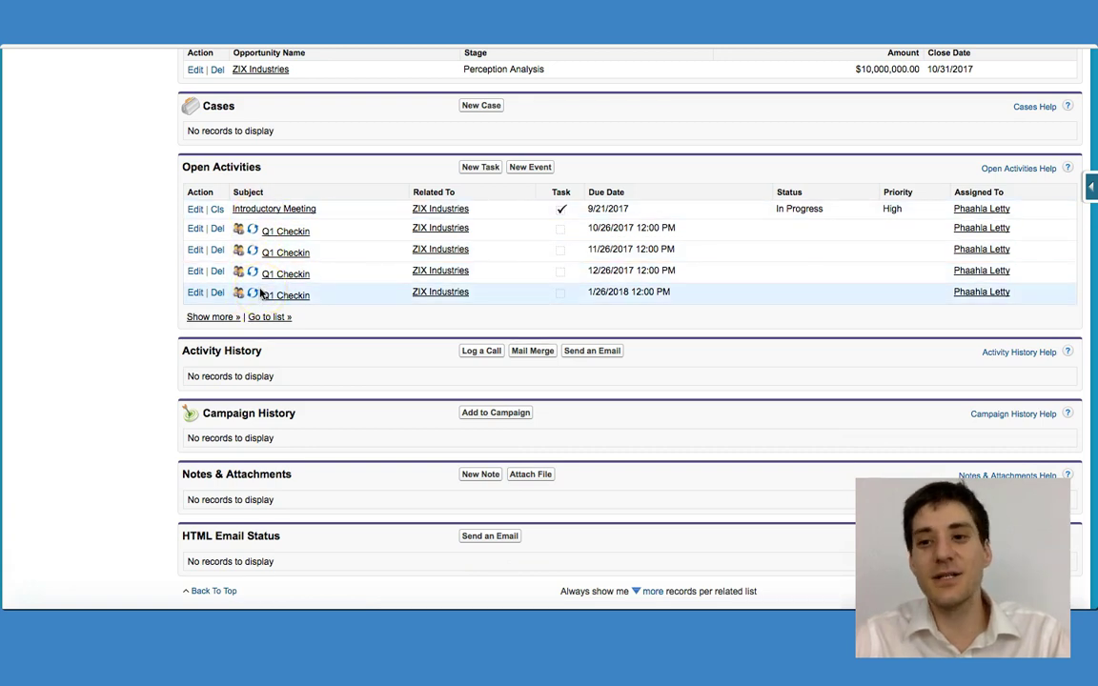
pyautogui.scroll(14, 260, 293)
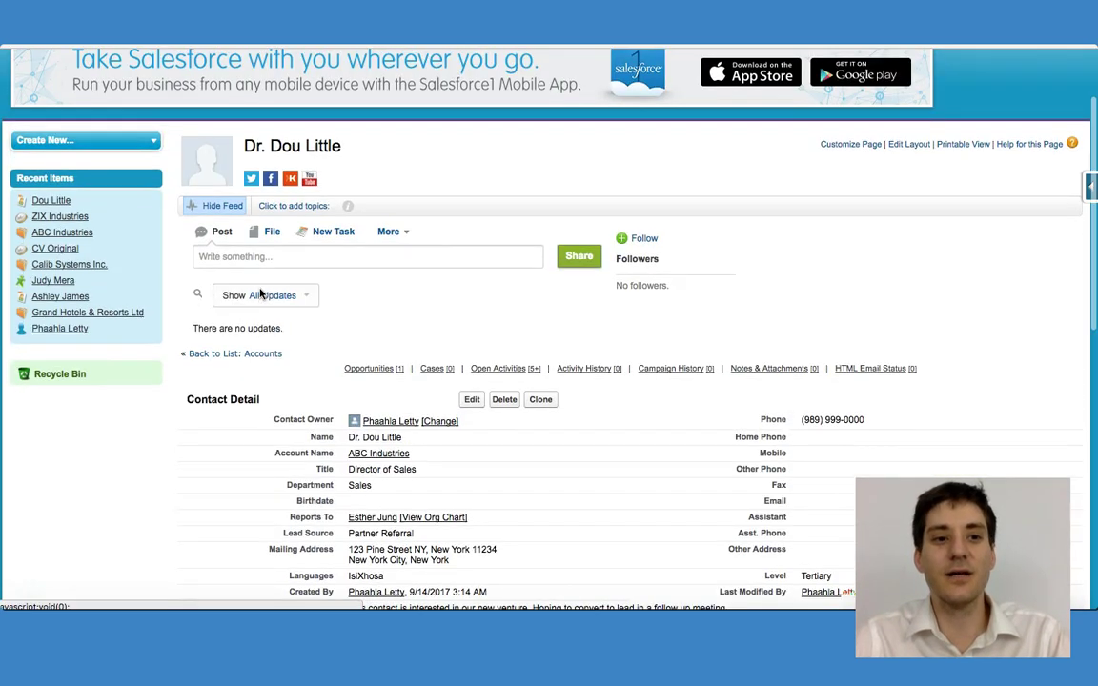
pyautogui.scroll(-13, 260, 293)
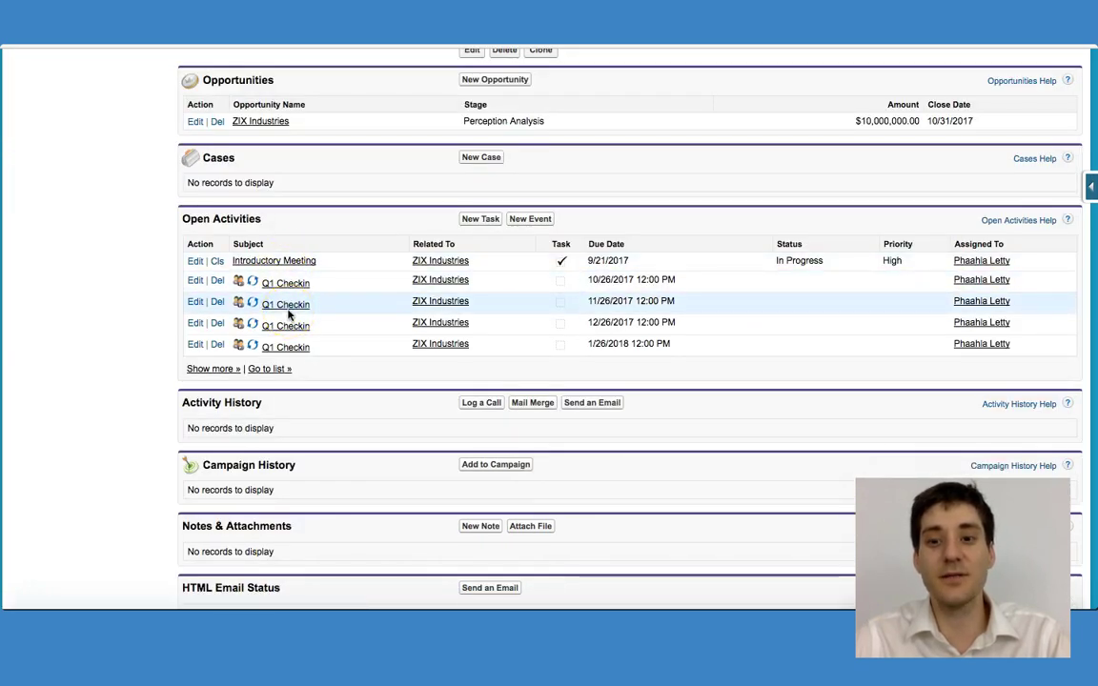
pyautogui.scroll(13, 388, 341)
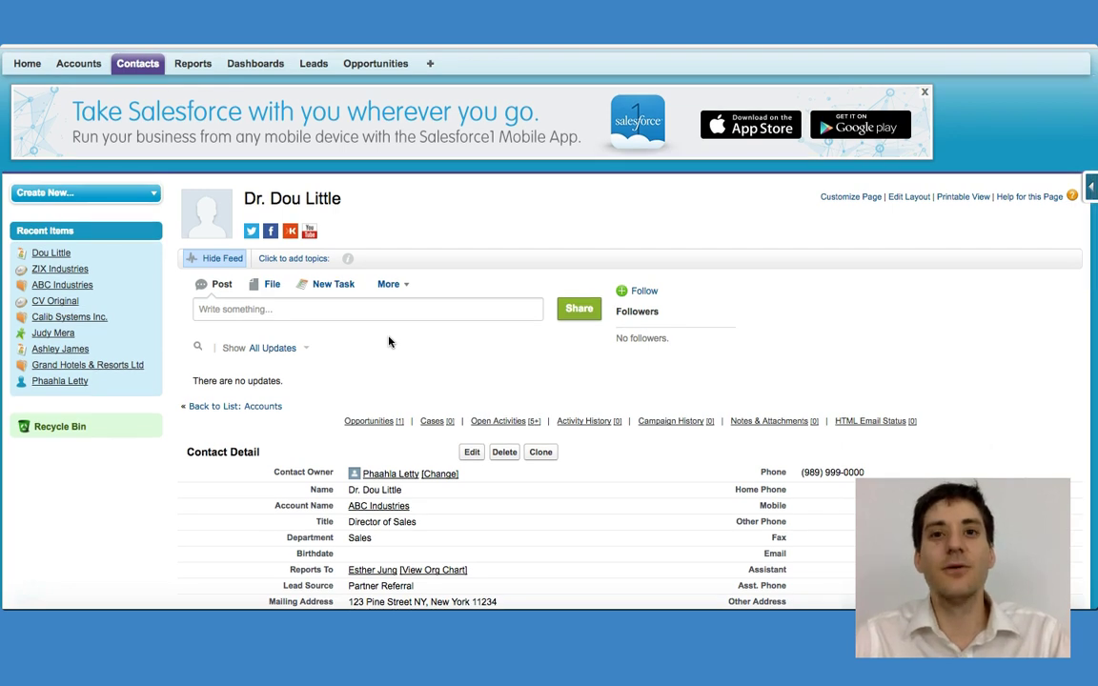
pyautogui.scroll(1, 408, 403)
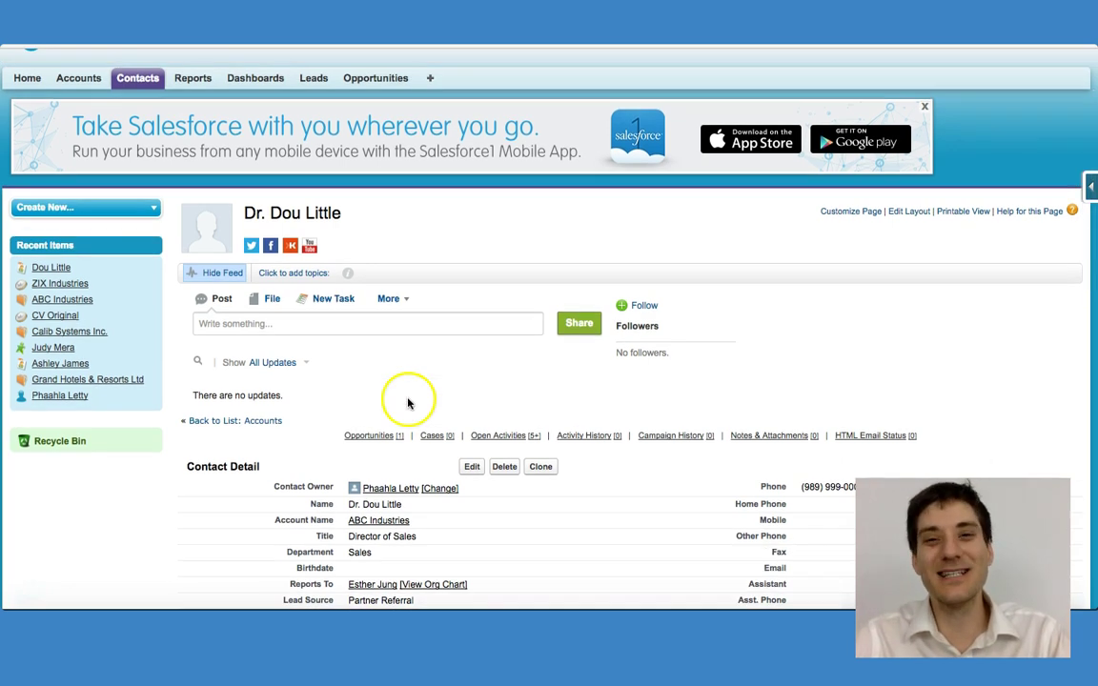